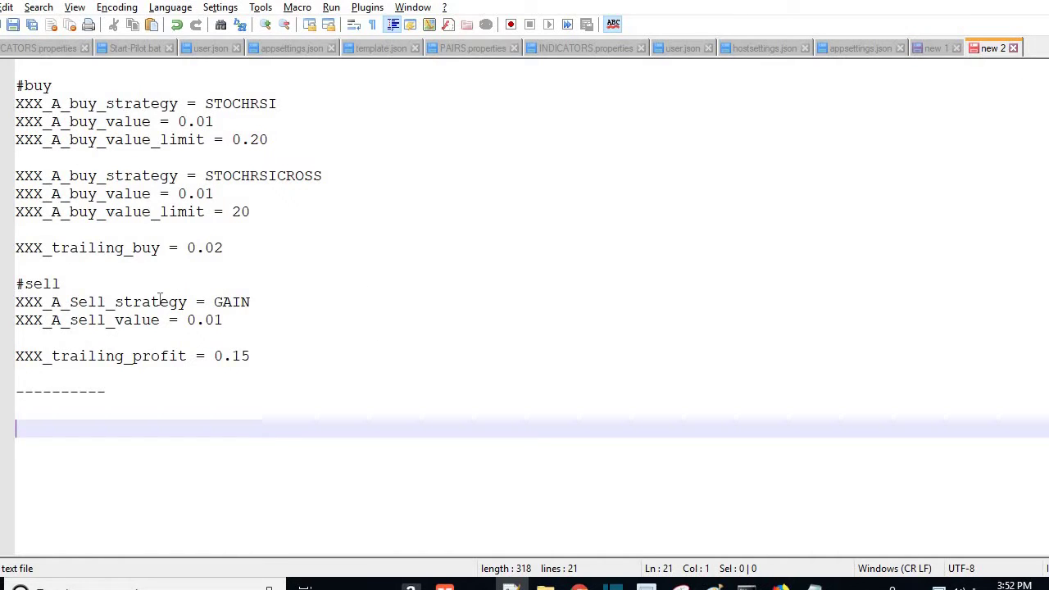
Review the XXX settings by highlighting the #buy block and the #sell block in turn
click(287, 390)
drag(63, 90, 249, 257)
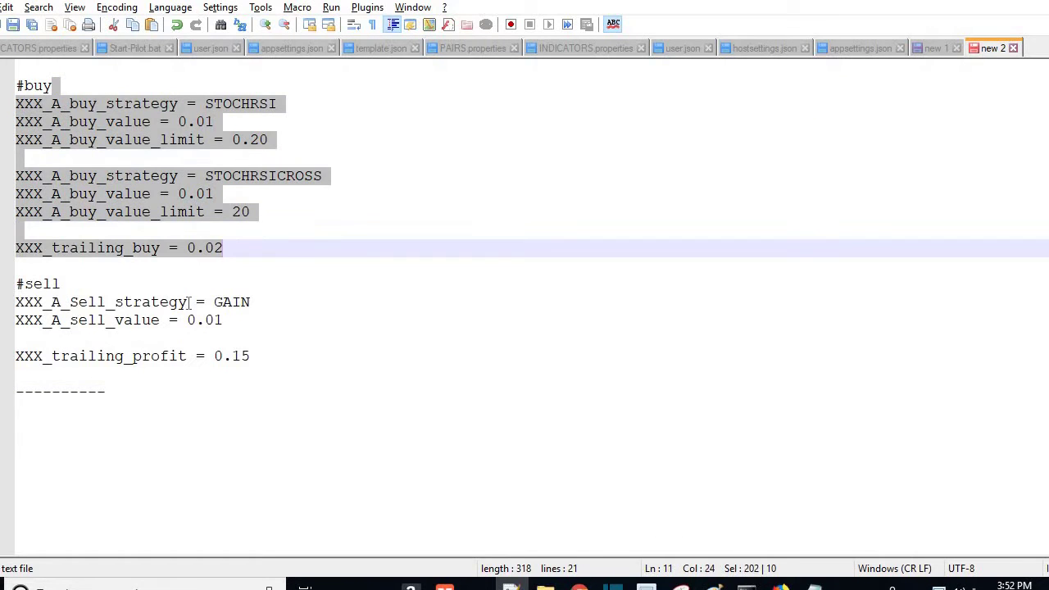
click(184, 303)
click(17, 287)
shift+click(271, 357)
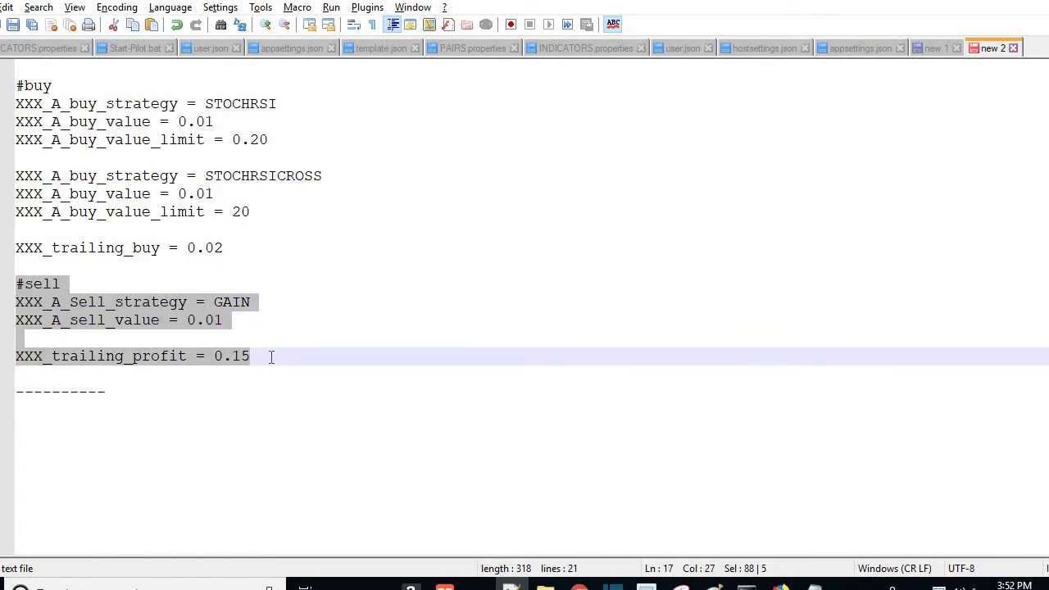
click(253, 478)
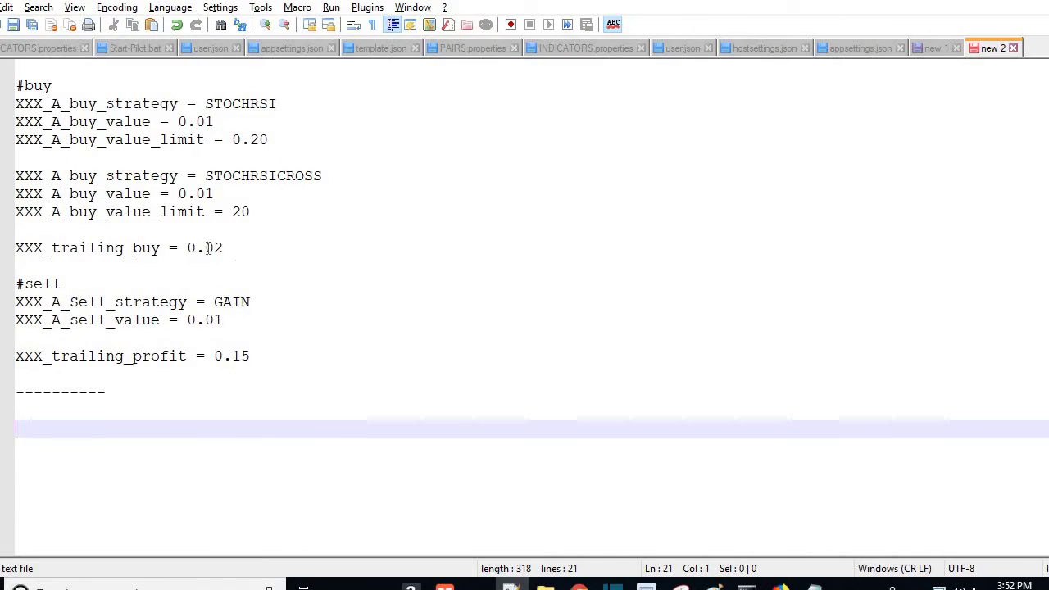
Copy the whole #buy block, from its heading through XXX_trailing_buy, and paste it below the dashed separator line
drag(224, 248, 33, 141)
drag(36, 104, 17, 87)
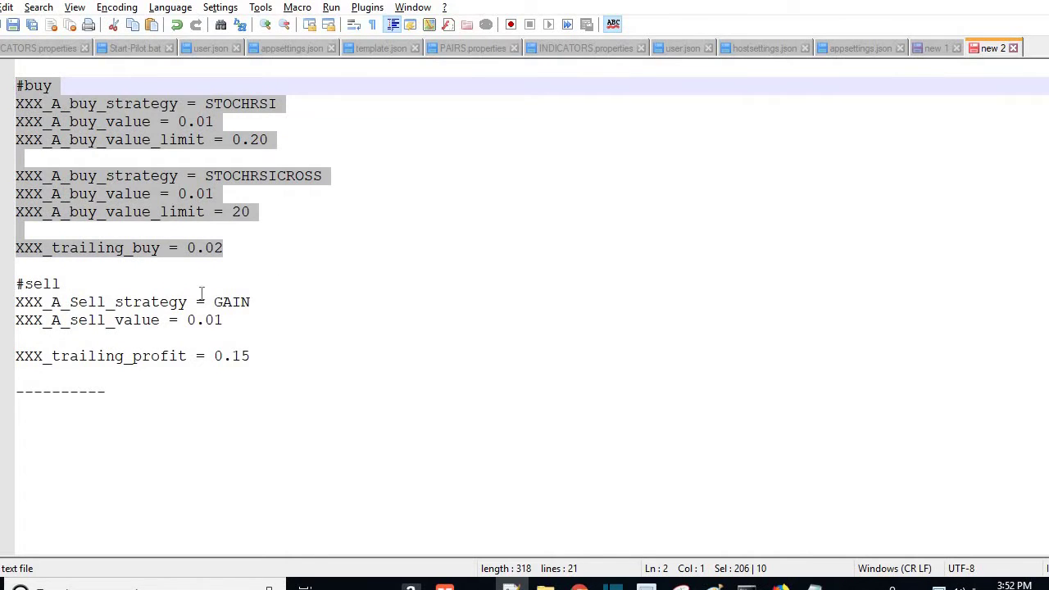
key(ctrl+c)
click(105, 400)
click(117, 422)
key(ctrl+v)
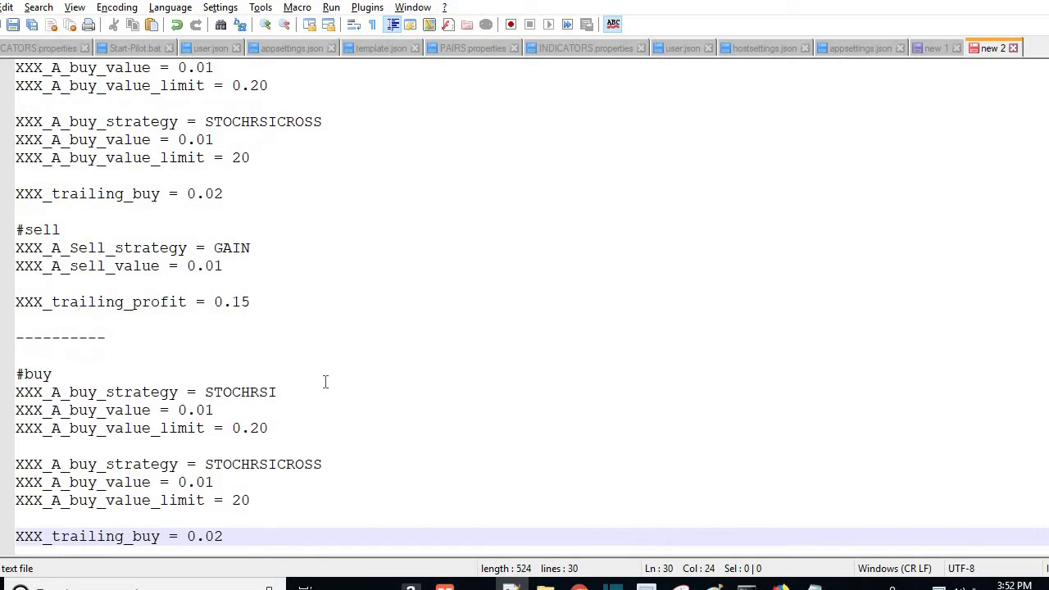
click(34, 341)
click(58, 356)
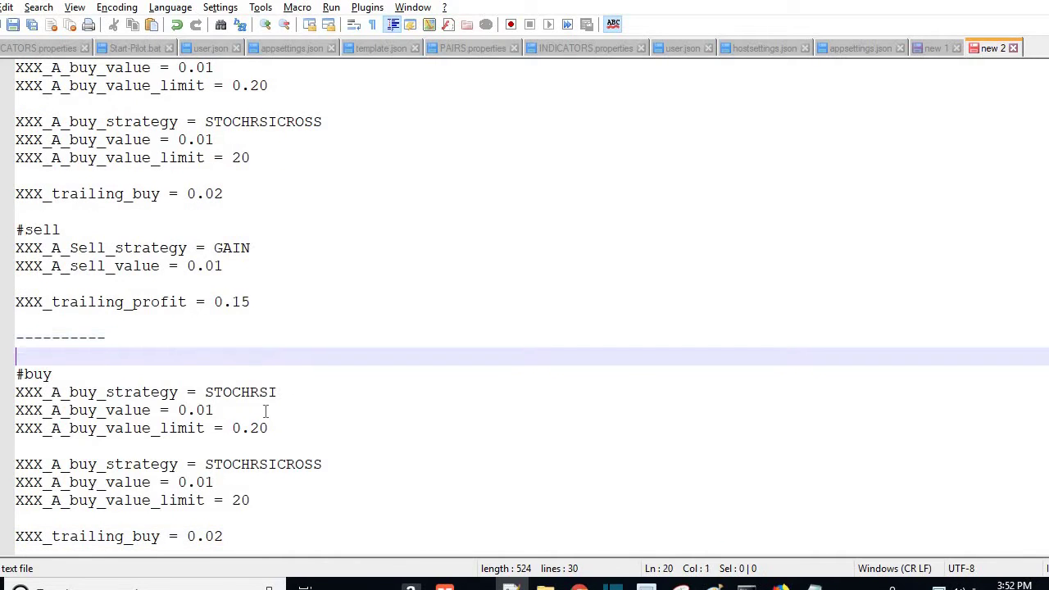
In the copied block, replace the XXX prefix with KEY on the STOCHRSI buy_strategy line and its buy_value line
drag(43, 391, 16, 392)
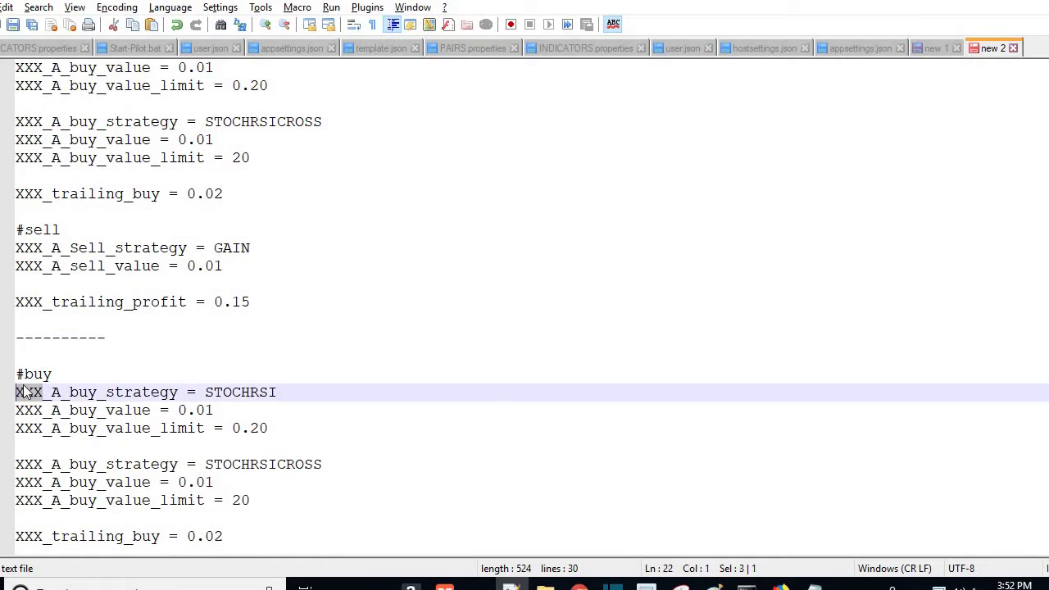
text(KEY)
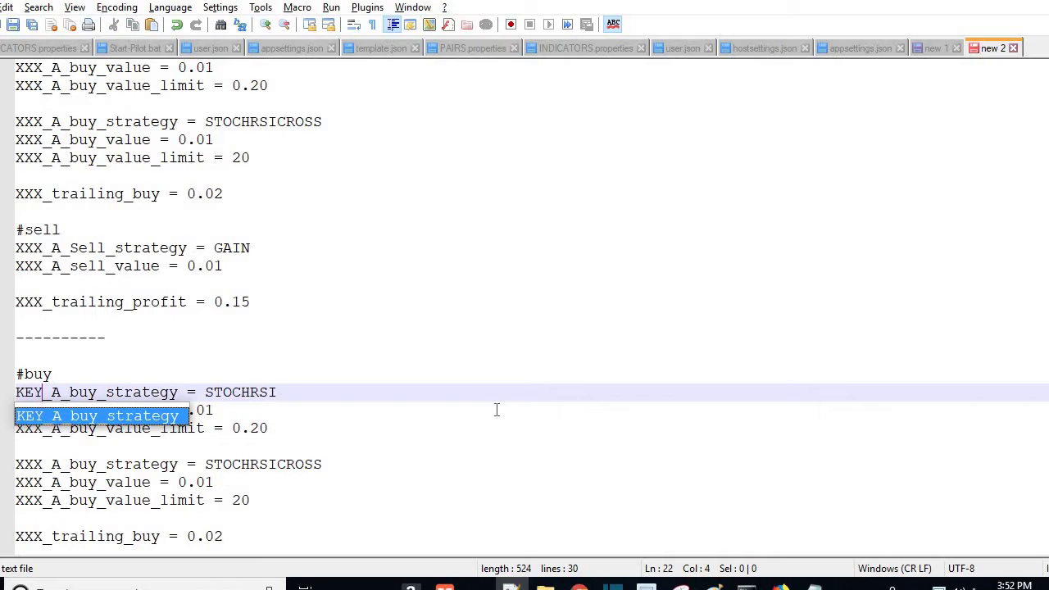
key(Right)
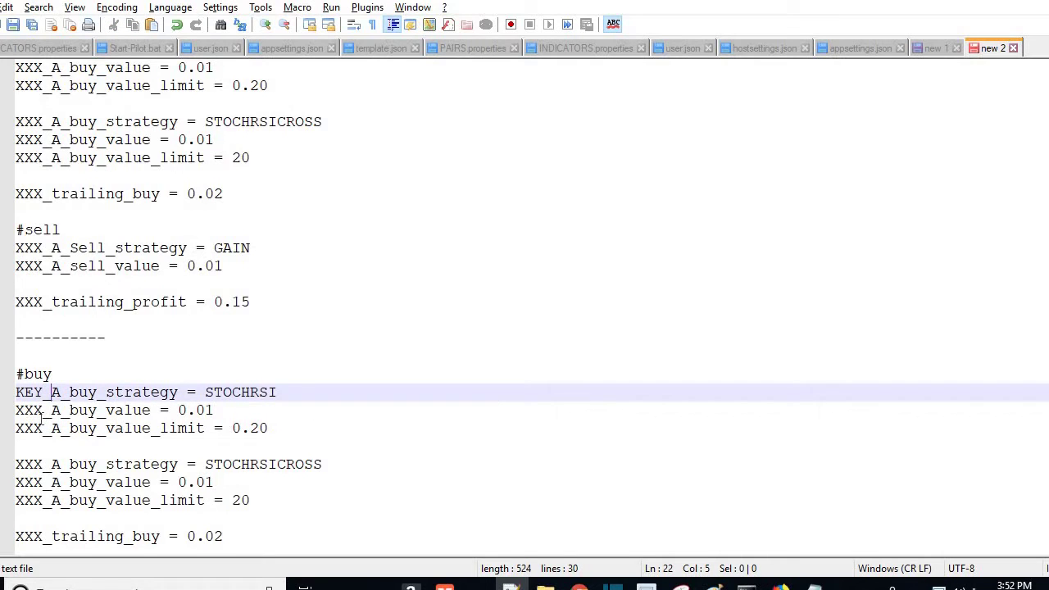
drag(42, 410, 17, 410)
text(K)
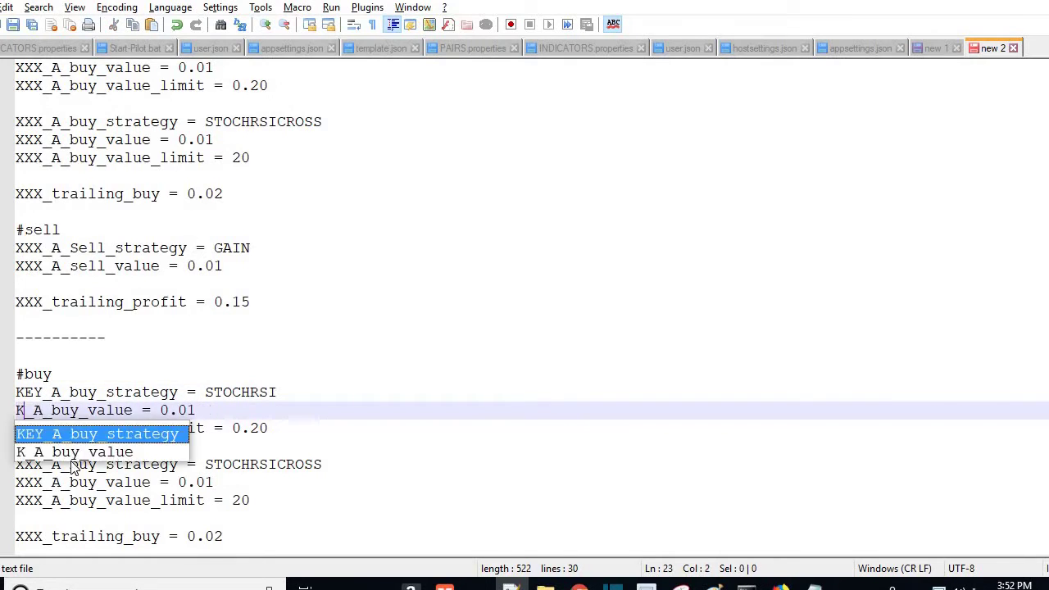
text(EY)
key(Down)
key(Right)
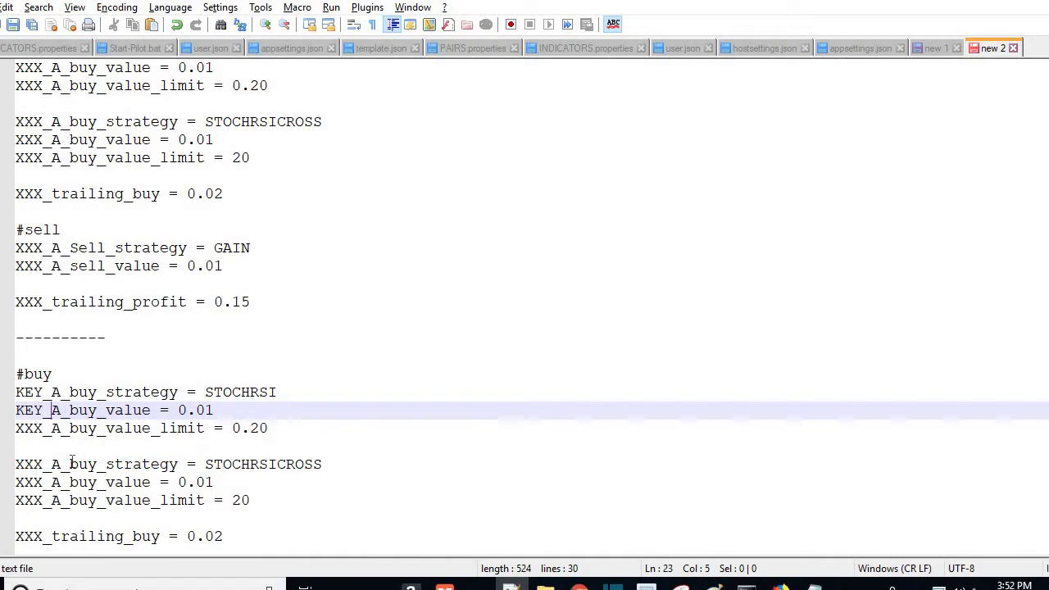
Replace the XXX prefix with KEY on the copied STOCHRSI buy_value_limit line
key(Down)
key(Left)
key(BackSpace)
key(BackSpace)
key(BackSpace)
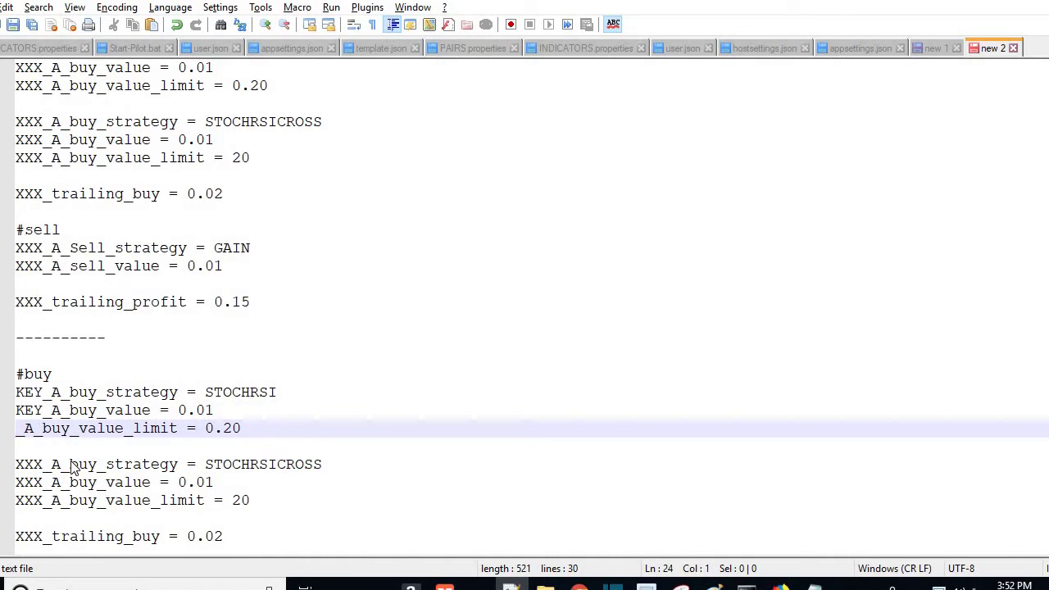
text(KEY)
key(Down)
key(Down)
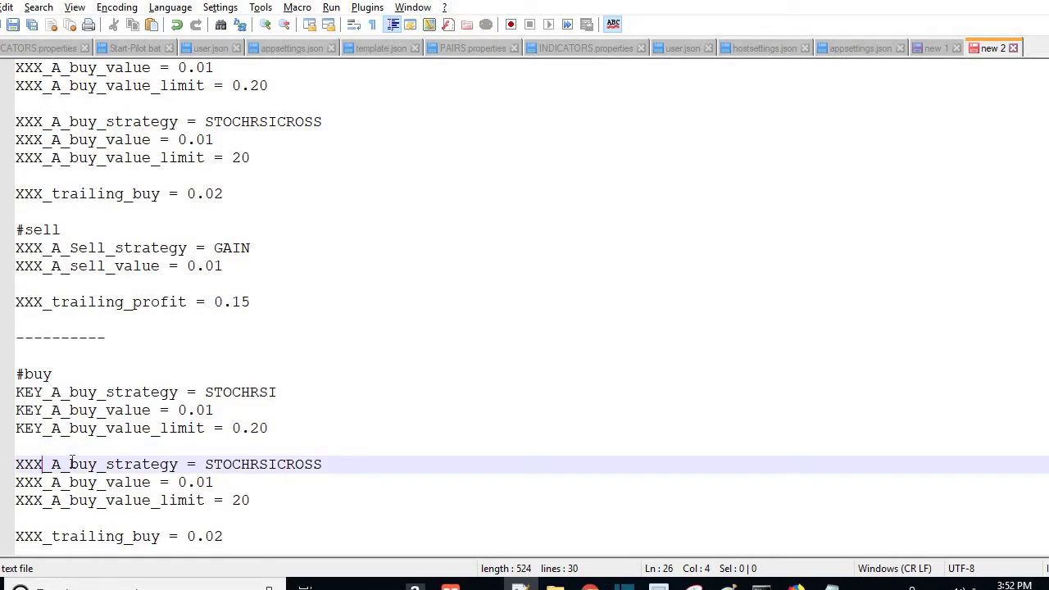
Replace the XXX prefix with KEY on the copied STOCHRSICROSS buy_strategy line and its buy_value line
key(BackSpace)
key(BackSpace)
key(BackSpace)
text(KEY)
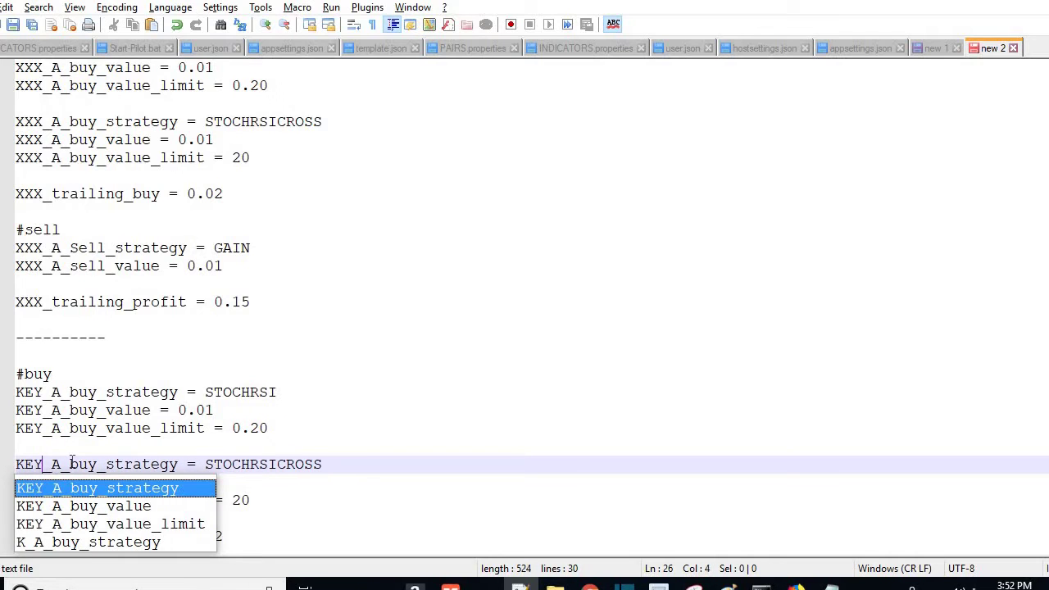
key(Escape)
key(Down)
key(BackSpace)
key(BackSpace)
key(BackSpace)
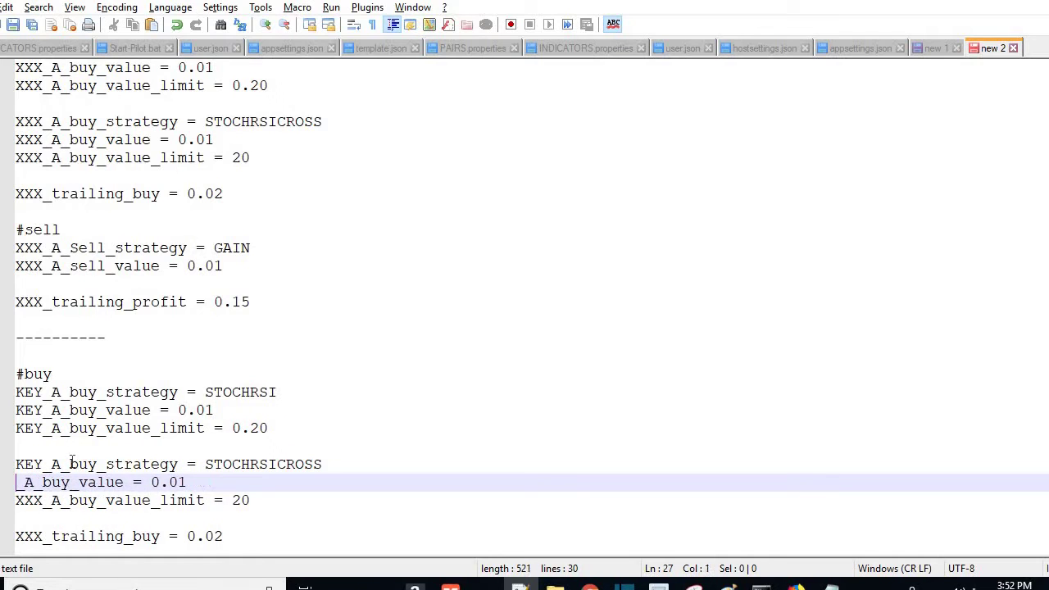
text(KEY)
key(Escape)
key(Down)
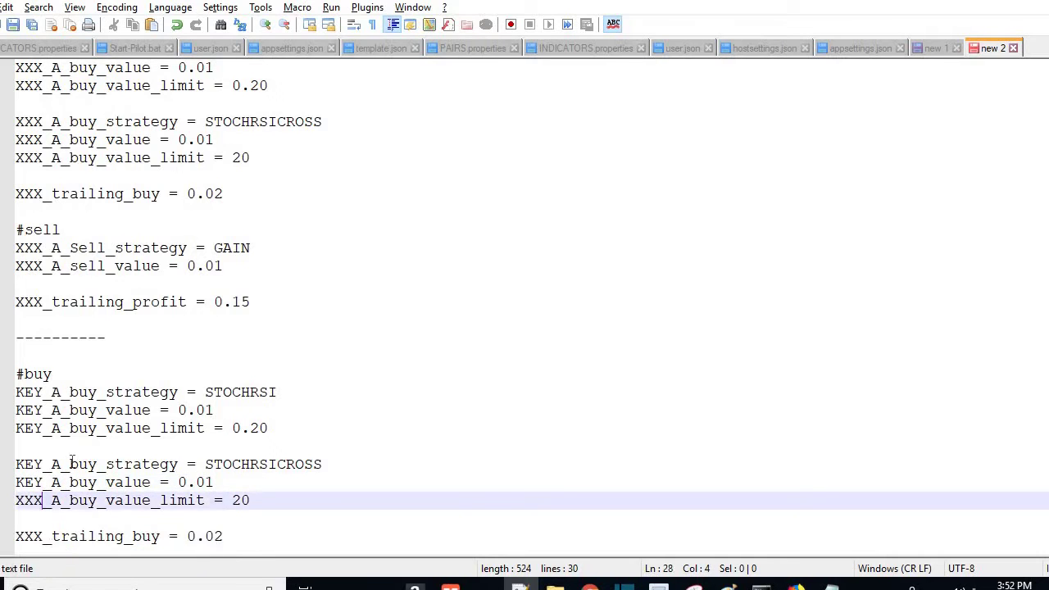
Replace the XXX prefix with KEY on the copied STOCHRSICROSS buy_value_limit line and on the trailing_buy line
key(BackSpace)
key(BackSpace)
key(BackSpace)
text(KEY)
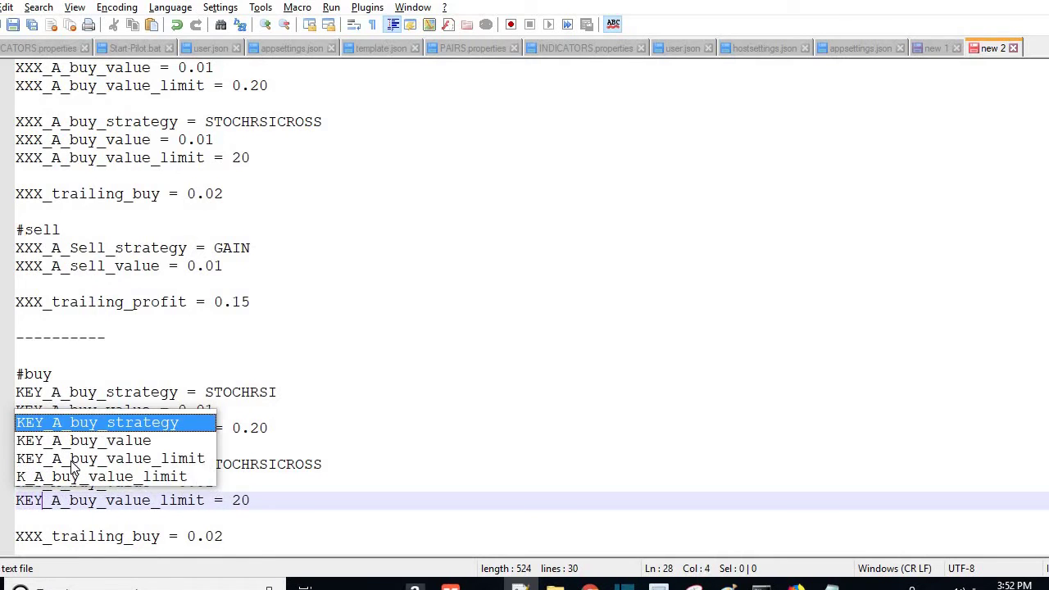
key(Escape)
key(Right)
key(Down)
key(Down)
key(BackSpace)
key(BackSpace)
key(BackSpace)
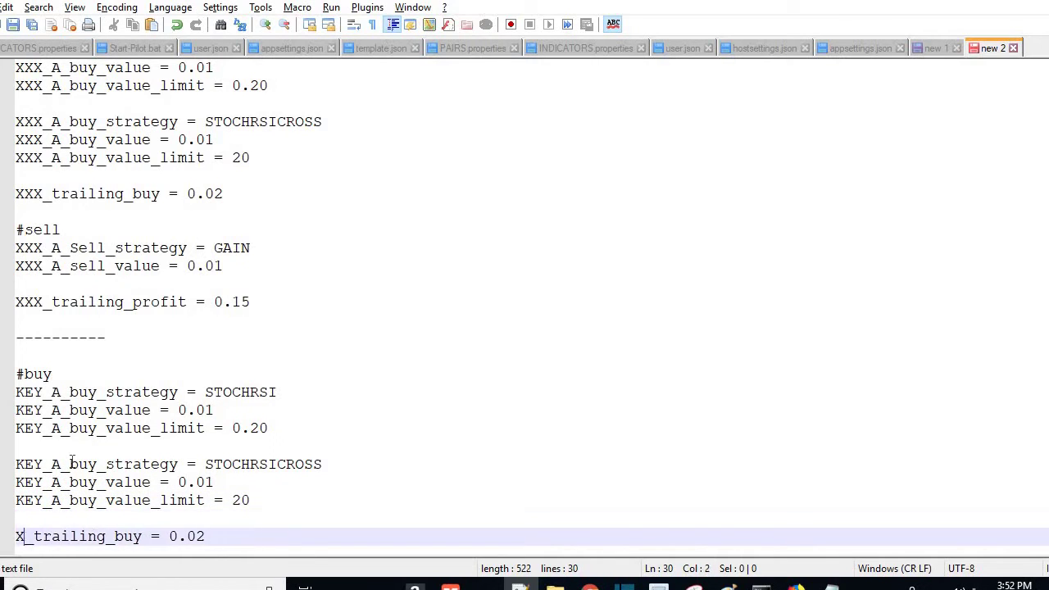
text(KEY)
key(Escape)
Add two new lines after the KEY_trailing_buy line at the end of the document
key(End)
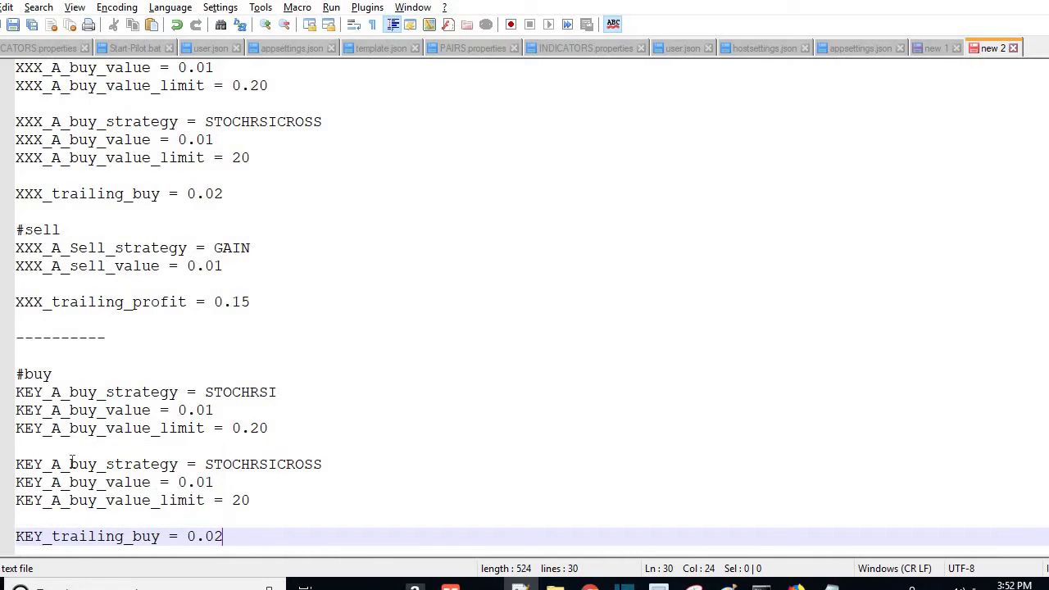
key(Return)
key(Return)
key(Up)
key(Up)
key(Up)
key(Up)
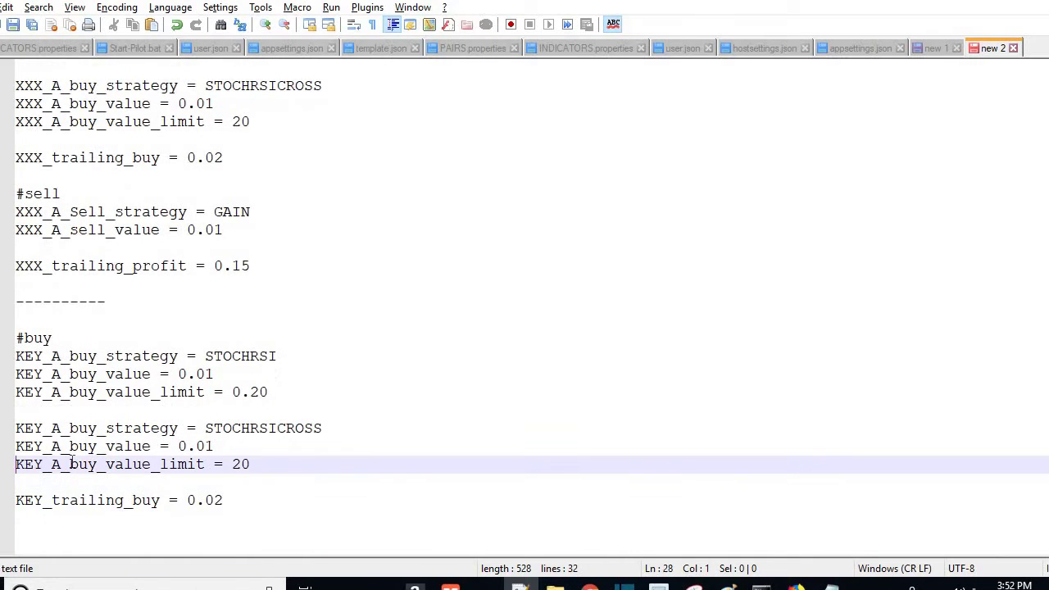
key(Down)
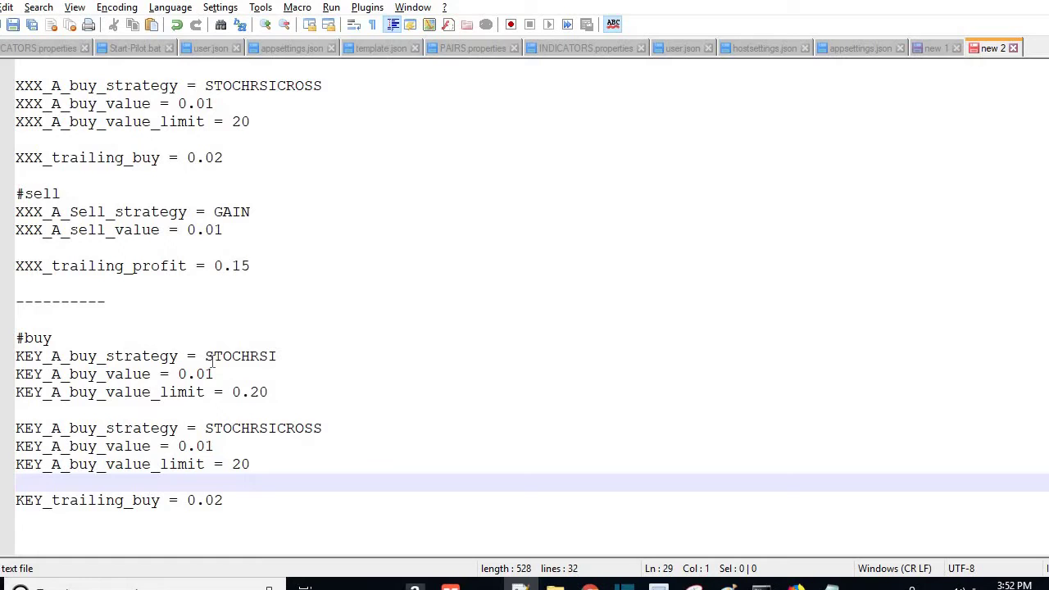
Review the STOCHRSI and STOCHRSICROSS strategies and their values in the KEY buy block
drag(275, 355, 214, 356)
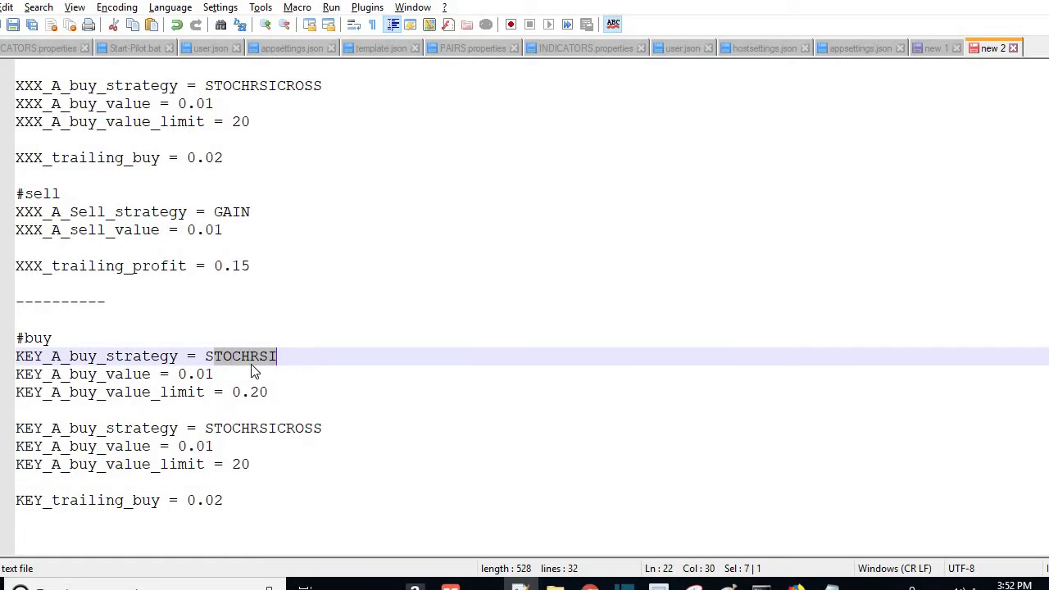
drag(213, 428, 321, 434)
key(Down)
key(Down)
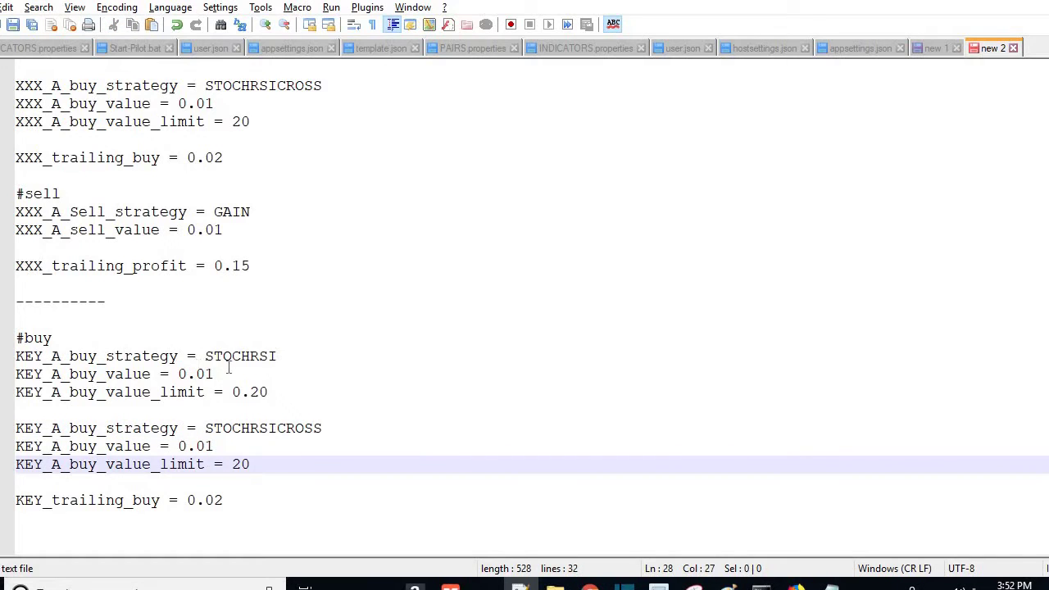
click(231, 368)
click(252, 447)
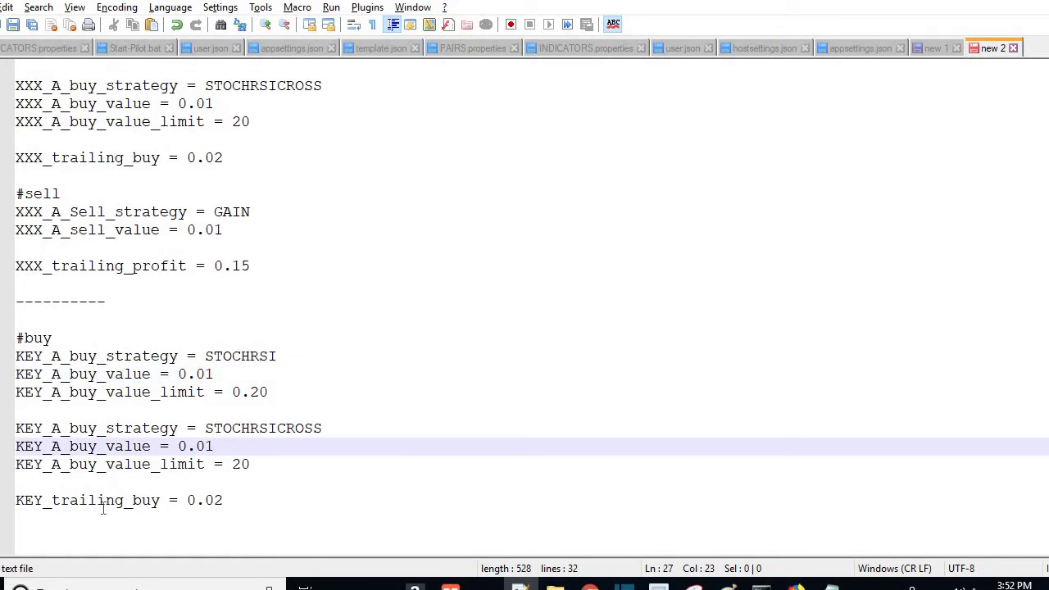
Set KEY_trailing_buy to 0 and highlight the two KEY buy strategies above it
drag(191, 501, 225, 500)
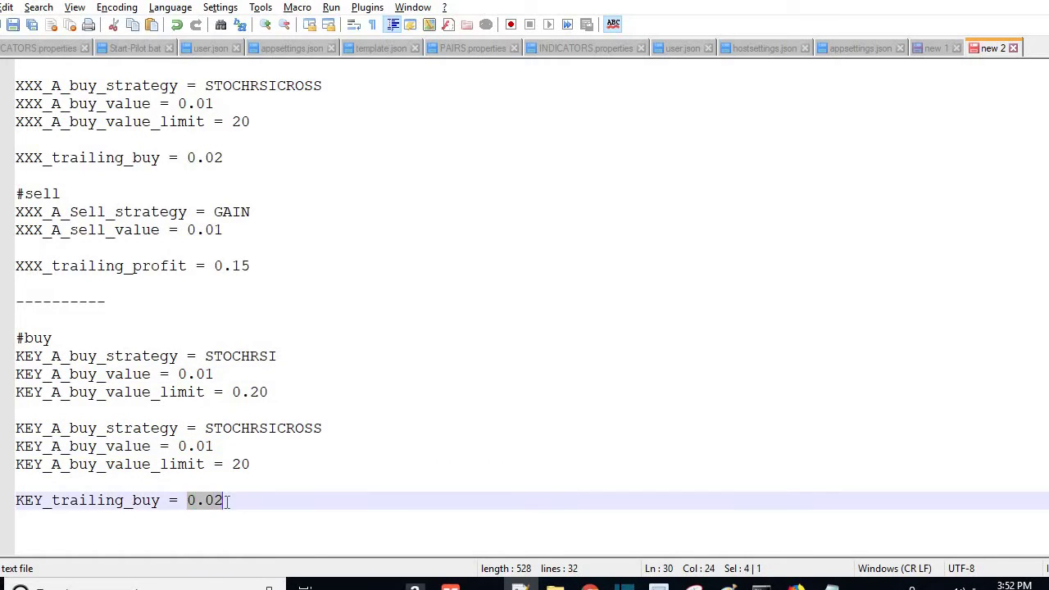
text(0)
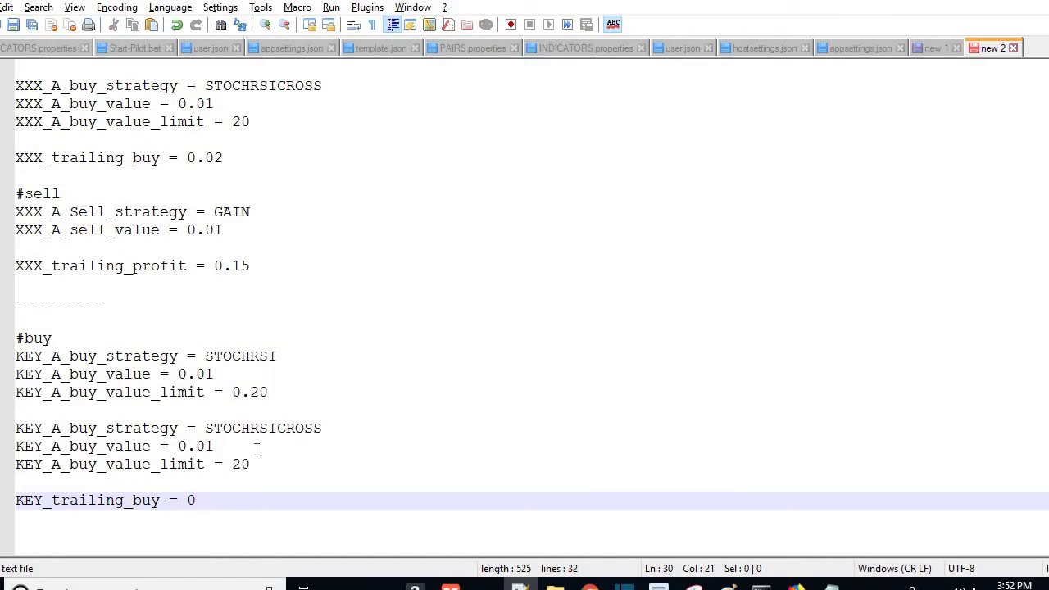
drag(251, 465, 136, 428)
drag(73, 377, 13, 356)
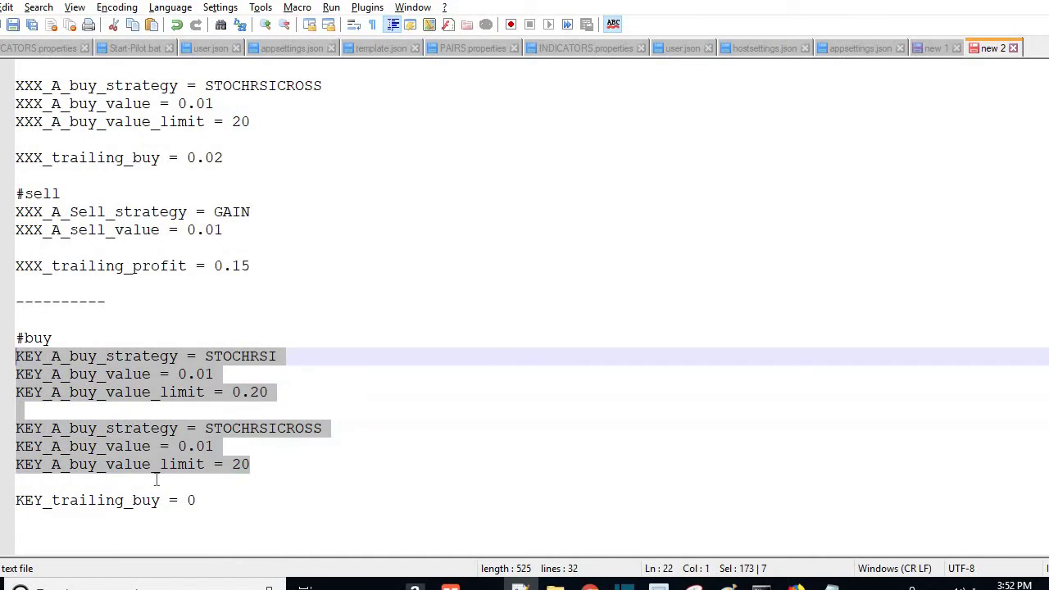
click(195, 507)
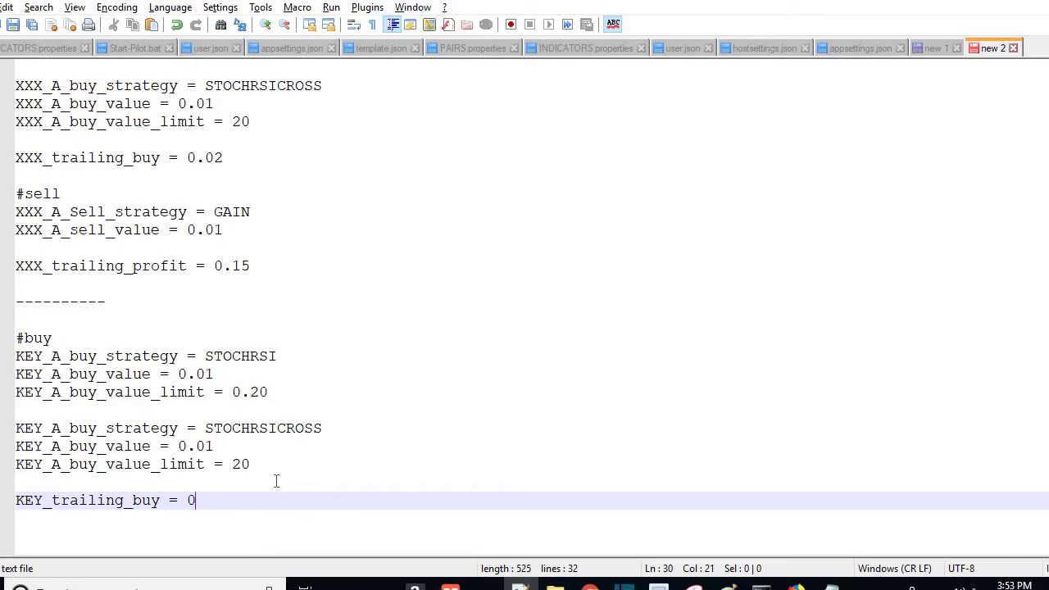
text(.01)
click(277, 486)
click(227, 502)
drag(224, 500, 197, 499)
key(BackSpace)
Review the KEY buy strategy lines together with the KEY_trailing_buy setting
drag(258, 471, 18, 357)
click(228, 496)
click(74, 409)
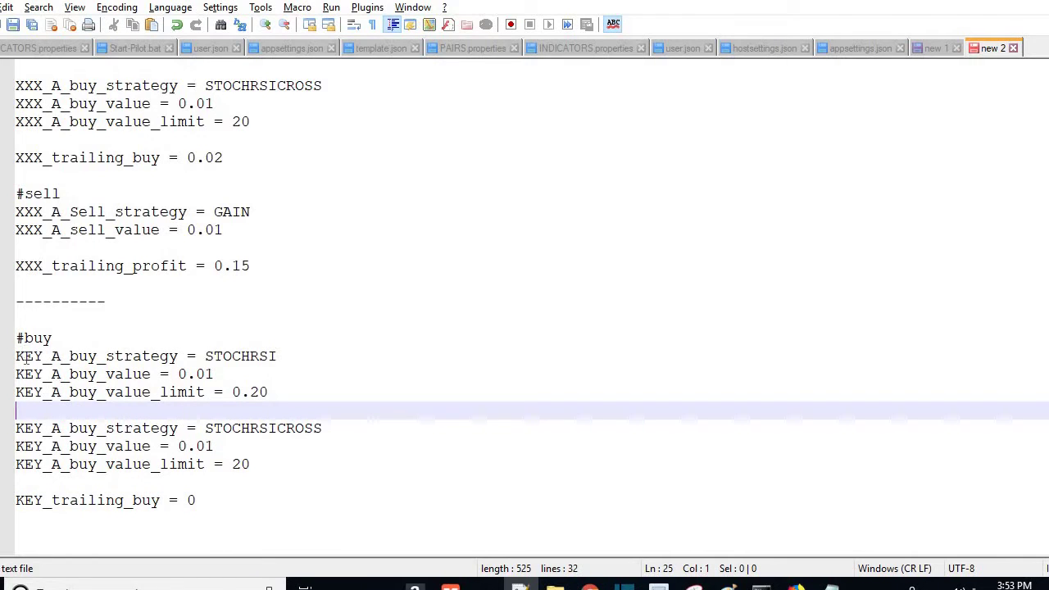
drag(24, 359, 201, 500)
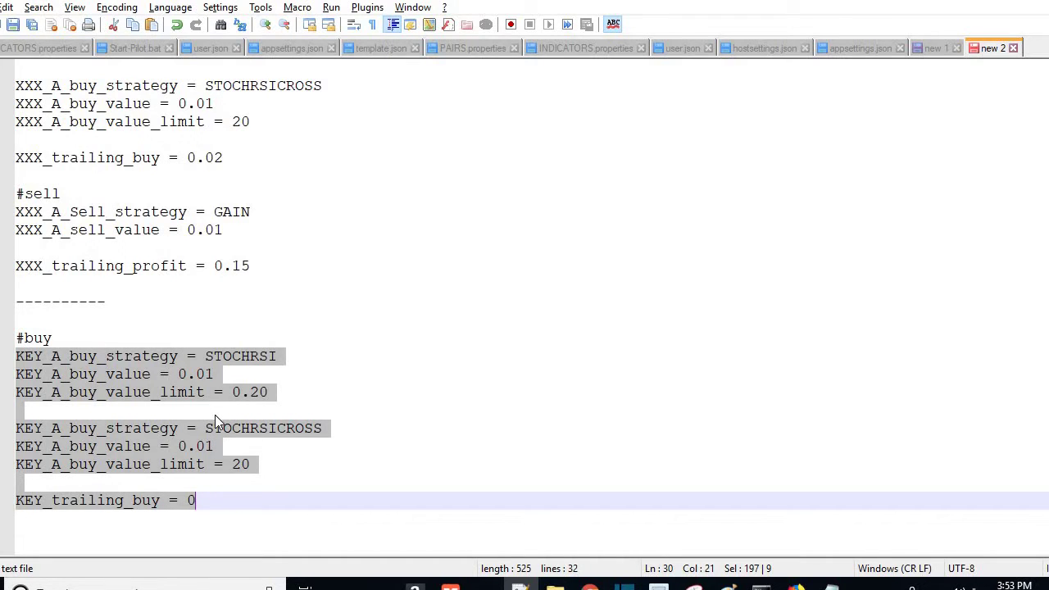
click(222, 506)
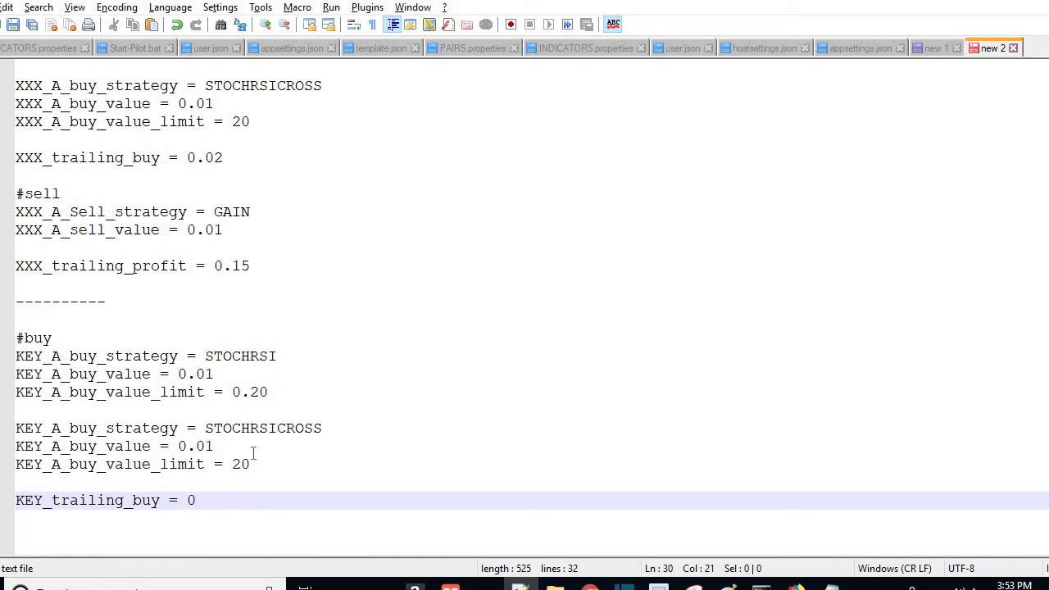
click(189, 465)
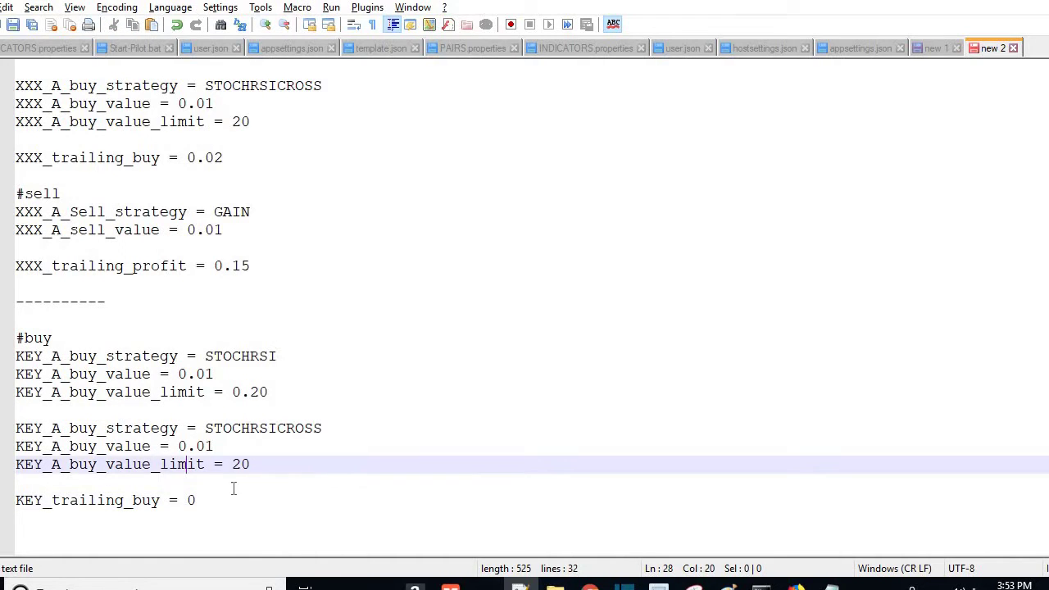
click(208, 504)
Copy the XXX #sell block through XXX_trailing_profit and paste it below the KEY_trailing_buy line
scroll(215, 371, up, 2)
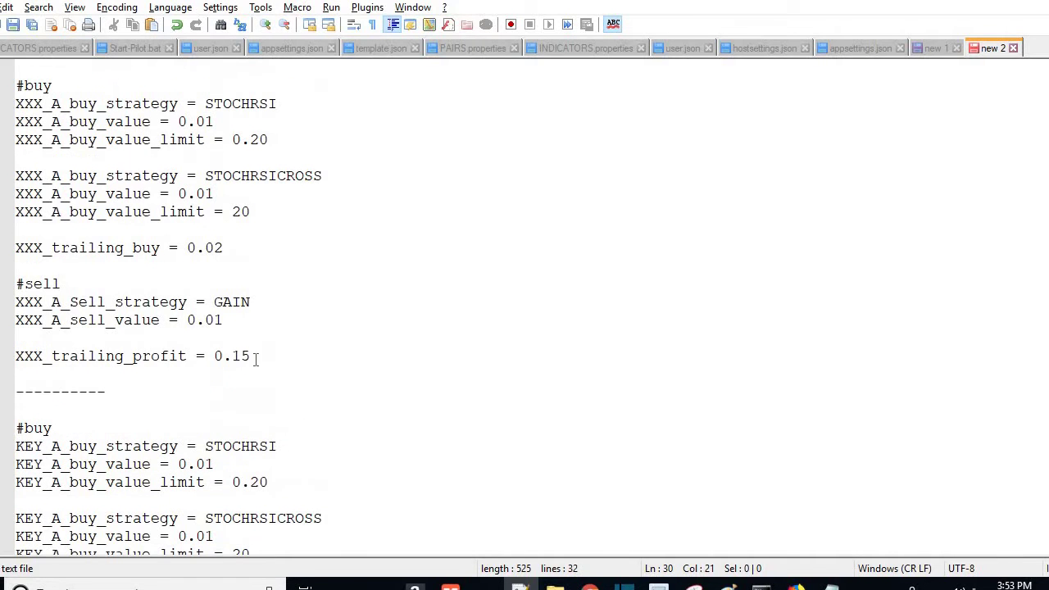
drag(255, 359, 15, 283)
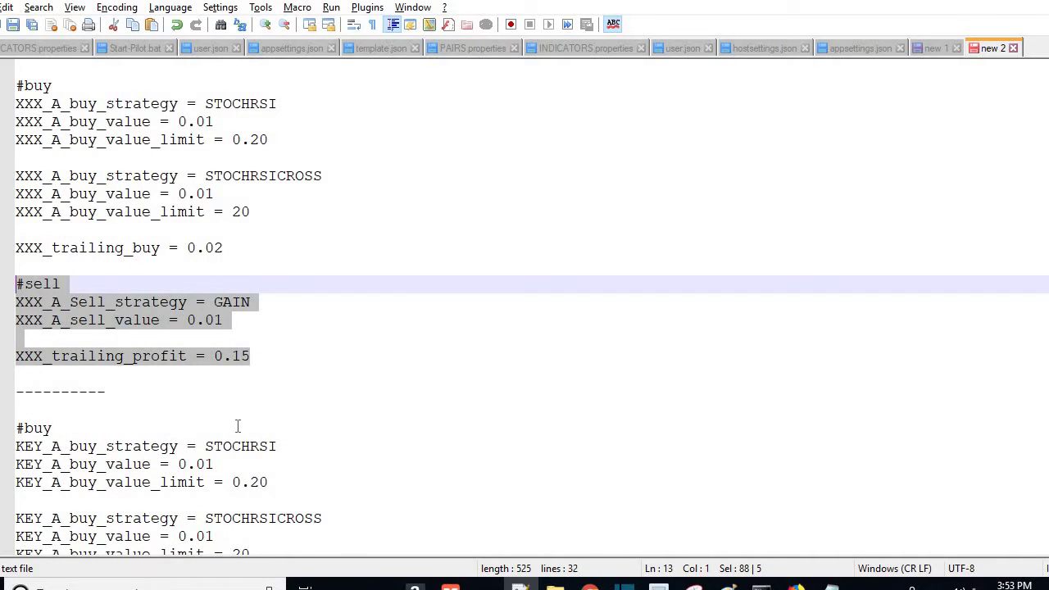
key(ctrl+c)
scroll(236, 426, down, 2)
click(375, 529)
key(ctrl+v)
click(256, 508)
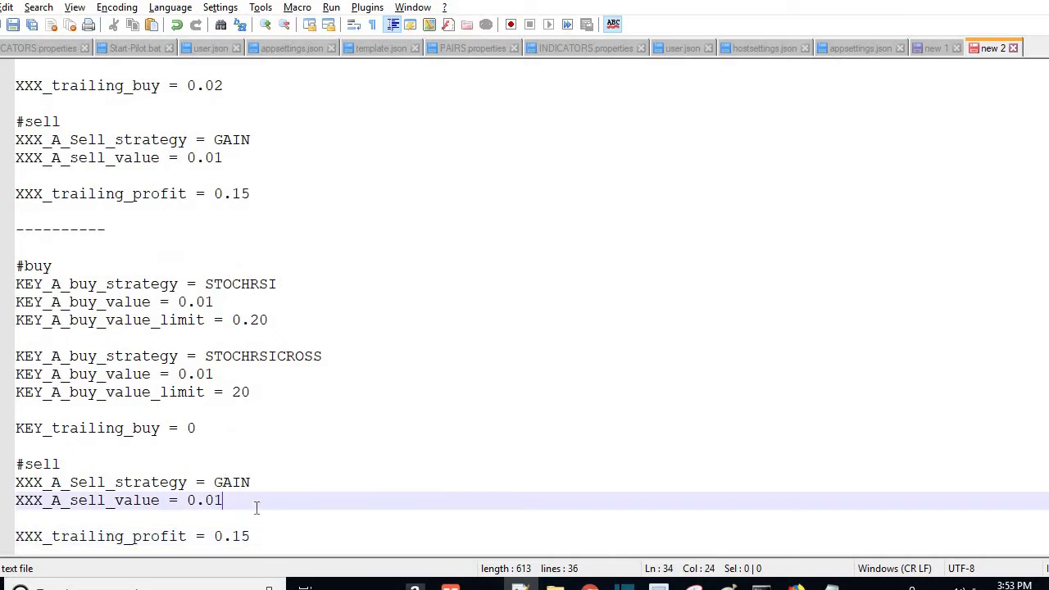
Add the comment line "#15 min candles" directly above the KEY #buy block
click(38, 251)
text(#)
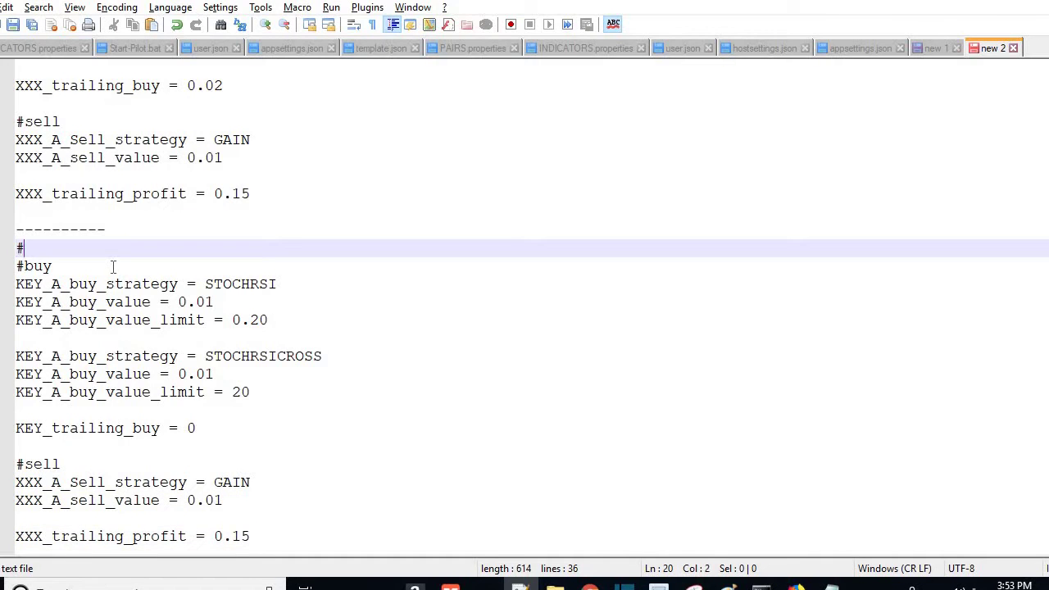
text(15 min candles)
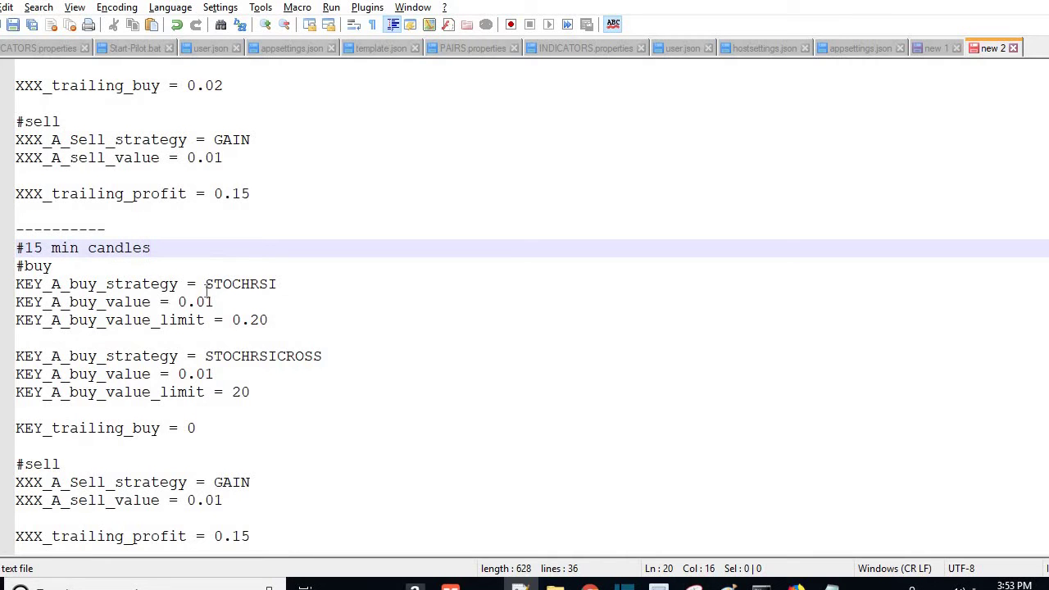
Review the STOCHRSI and STOCHRSICROSS buy entries in the KEY block together with the candle-interval comment
mouse_move(206, 285)
mouse_down()
mouse_move(290, 274)
mouse_move(215, 302)
mouse_up()
drag(216, 356, 323, 374)
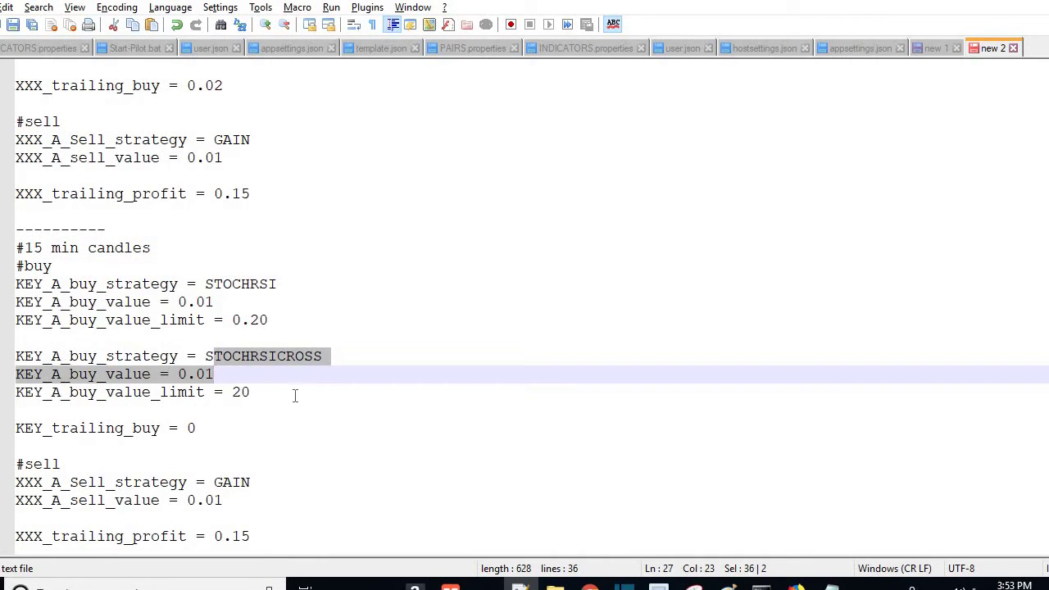
click(295, 396)
click(180, 264)
click(150, 250)
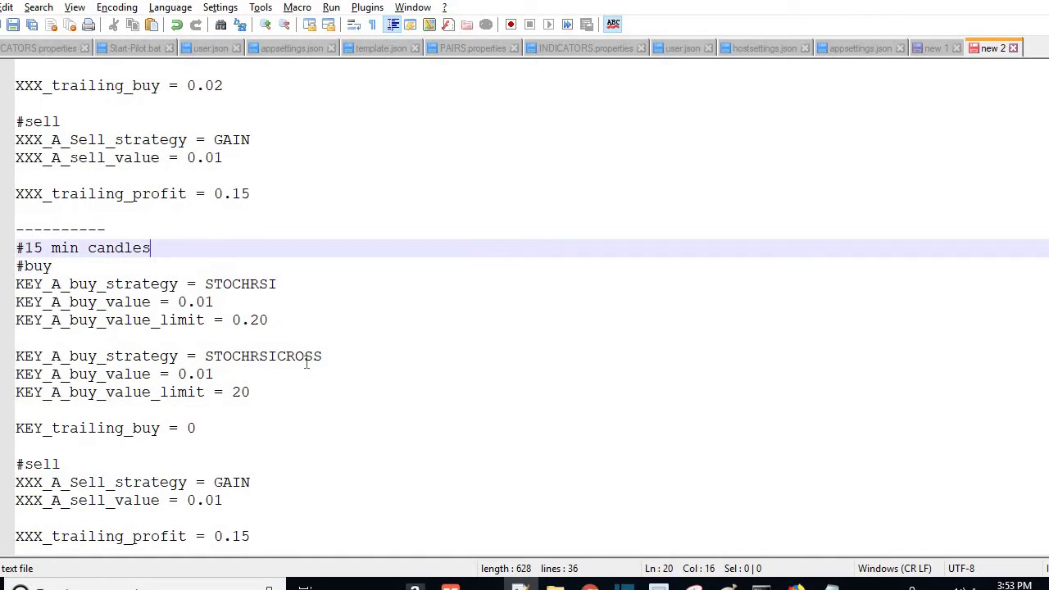
Examine the pasted sell block, highlighting the XXX_A_sell_value and XXX_trailing_profit values
click(200, 490)
key(ctrl+End)
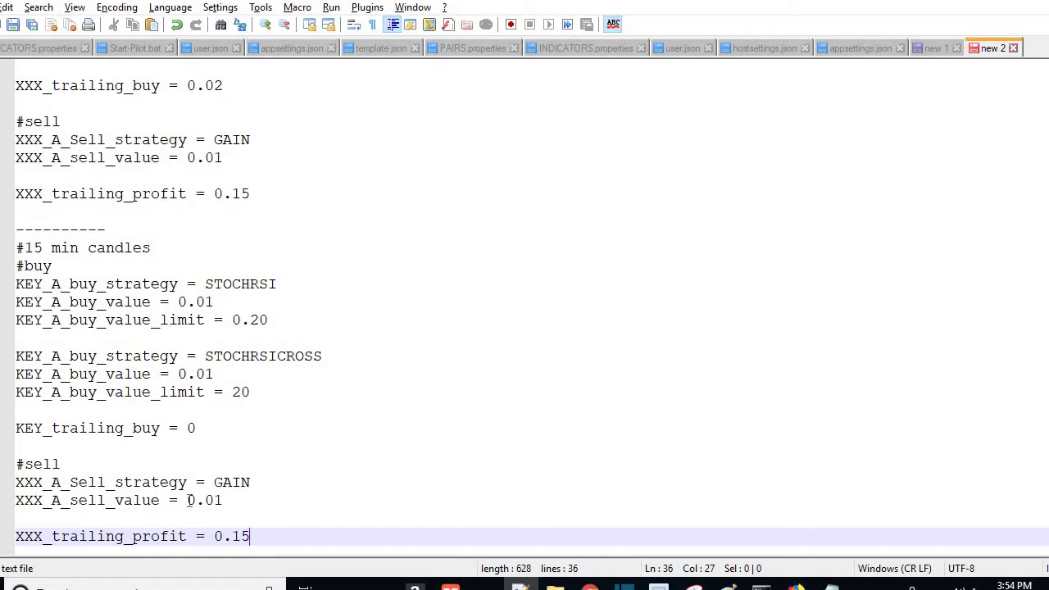
drag(188, 500, 228, 500)
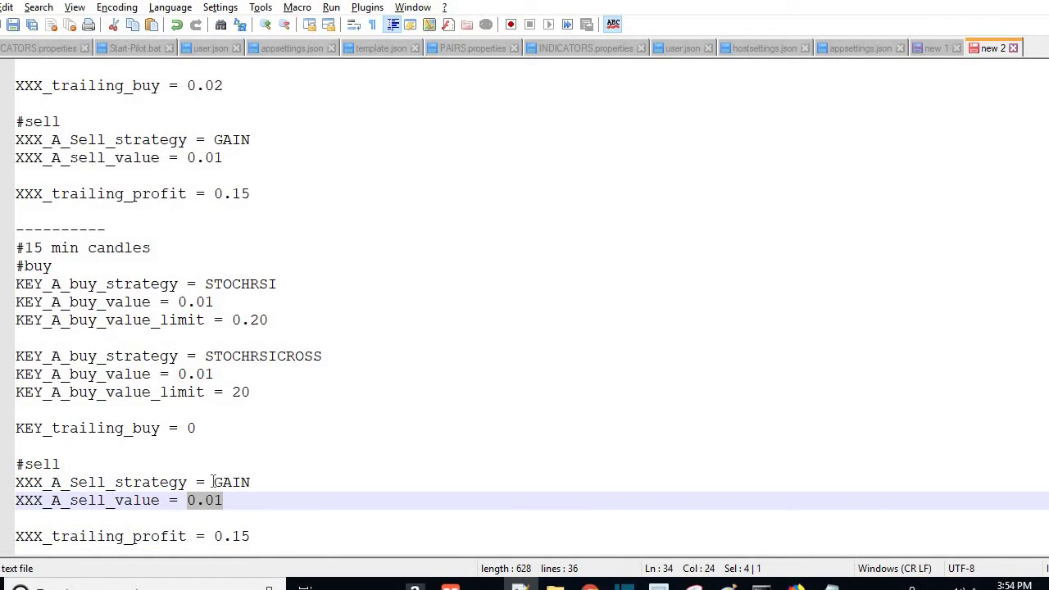
click(220, 536)
click(215, 536)
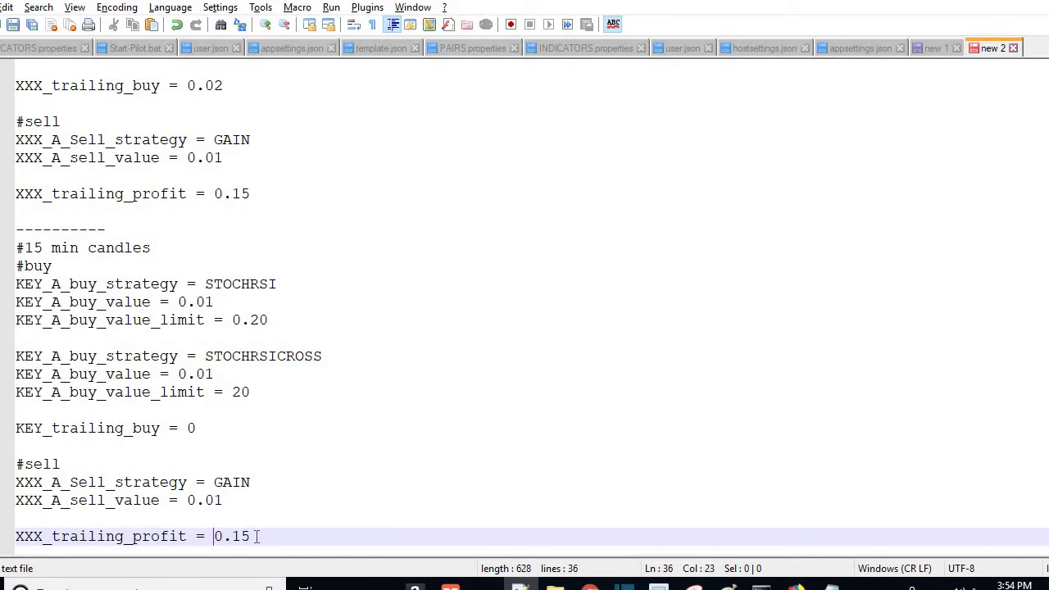
shift+click(256, 536)
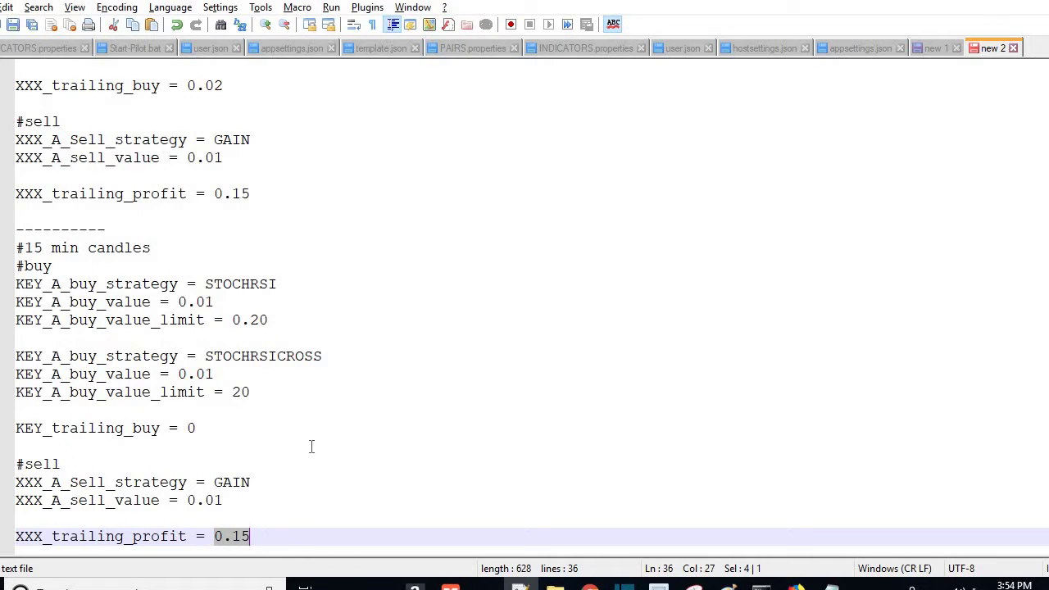
click(242, 517)
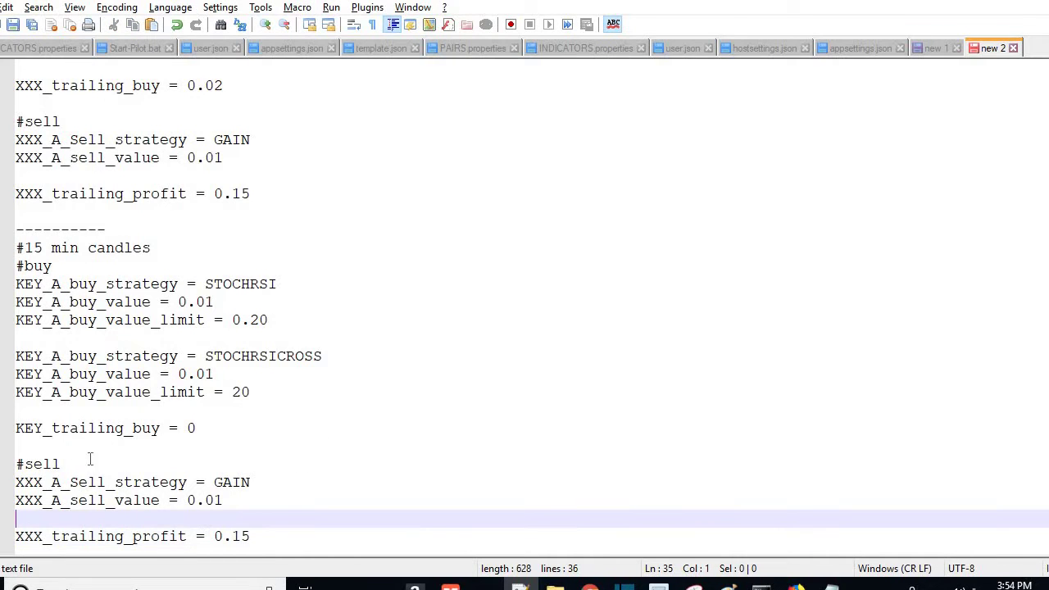
click(210, 445)
click(273, 501)
click(276, 536)
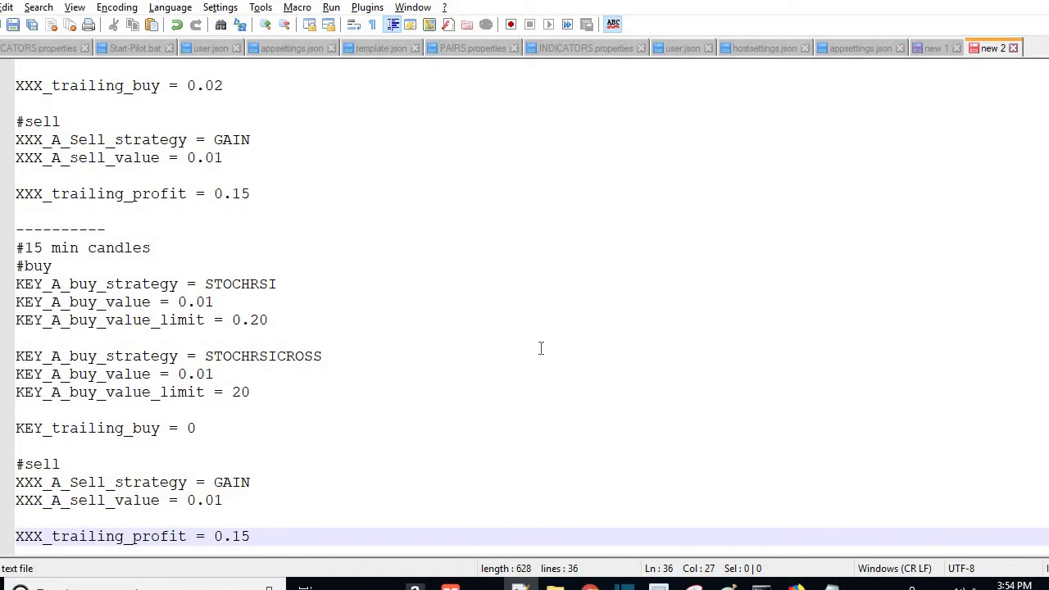
Add an EOS_stop_loss line at the end of the configuration, separated by a blank line from XXX_trailing_profit
key(Return)
key(Return)
text(E)
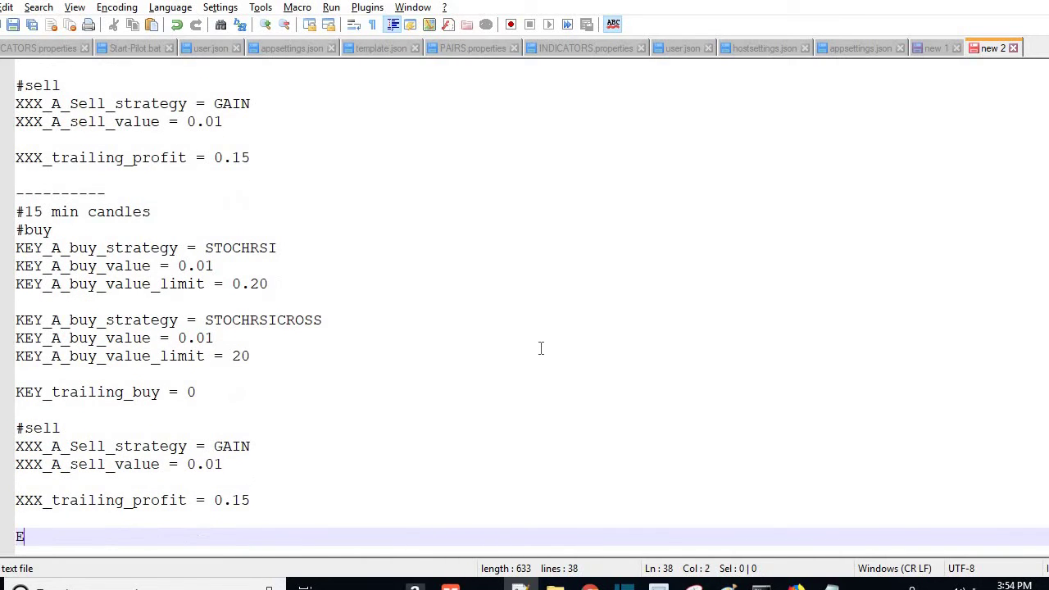
text(OS_stop_;)
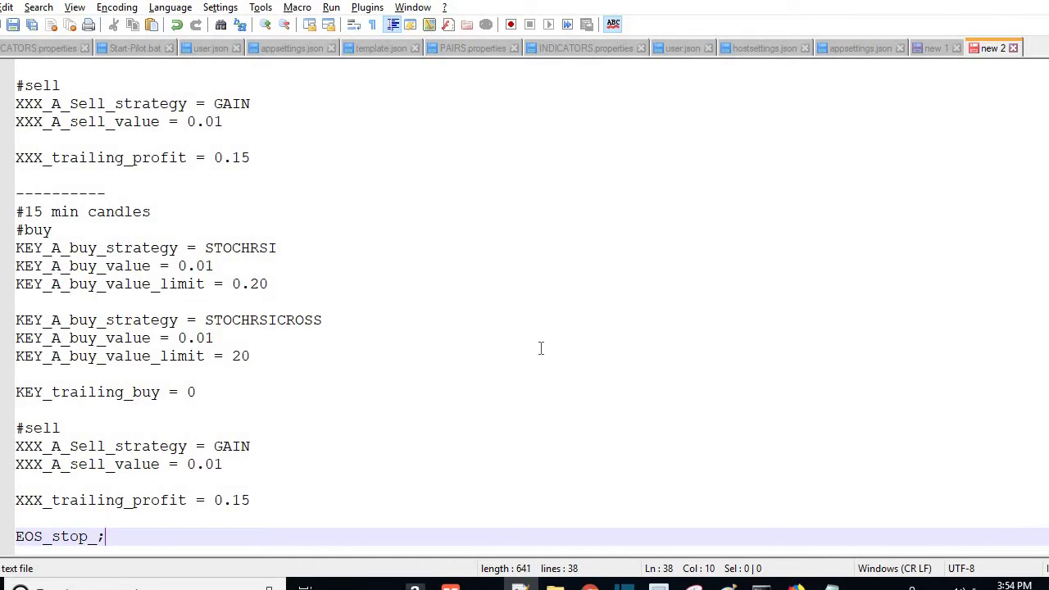
key(BackSpace)
text(loss)
click(480, 333)
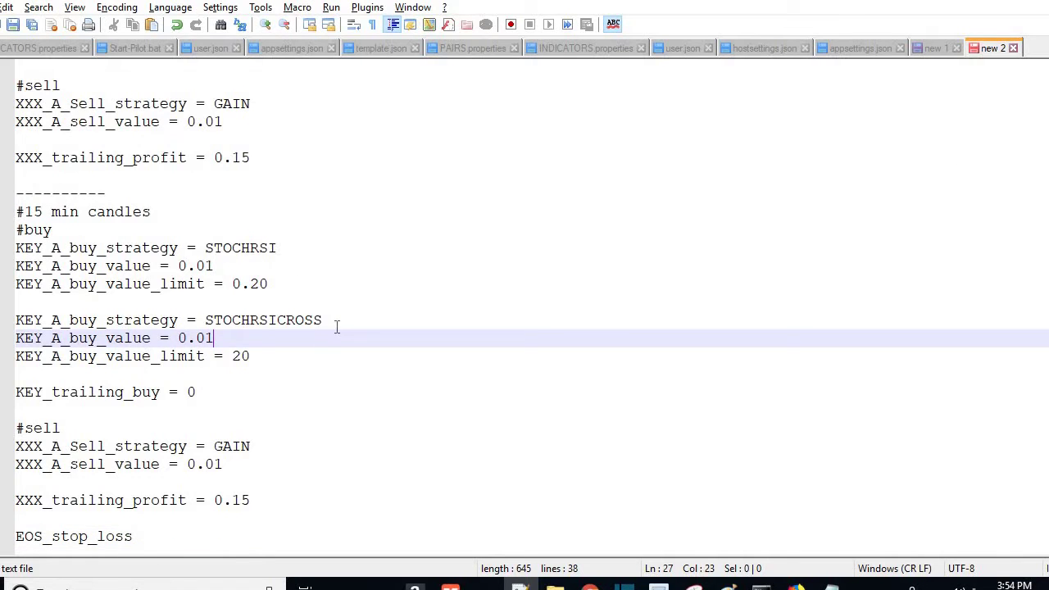
scroll(336, 327, up, 4)
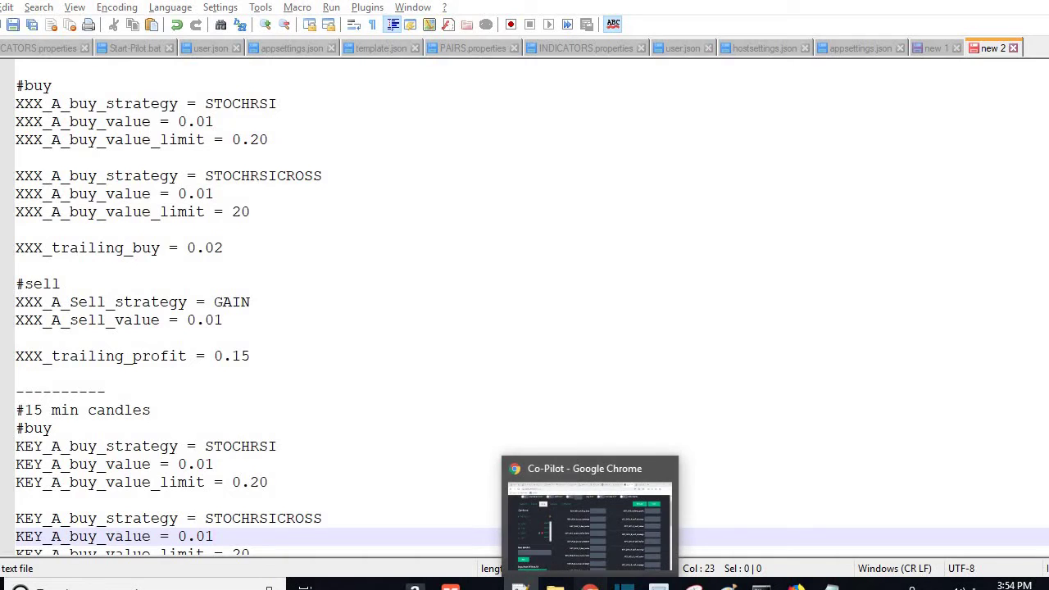
Switch to Co-Pilot in Chrome and examine the General trailer settings, highlighting KEY among the Enabled Pairs
click(591, 587)
scroll(390, 268, up, 1)
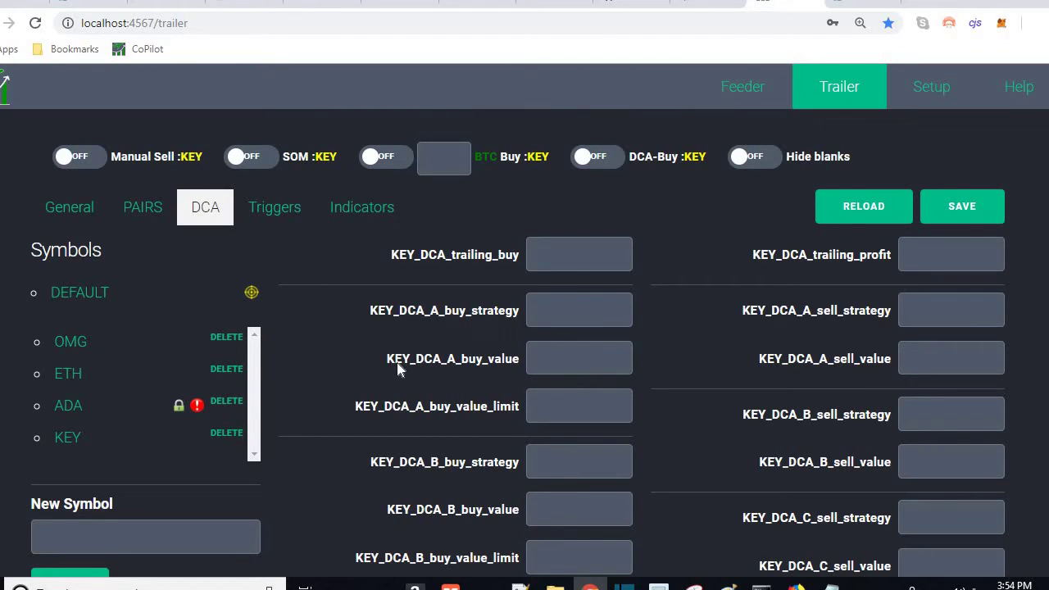
click(76, 212)
scroll(206, 372, down, 2)
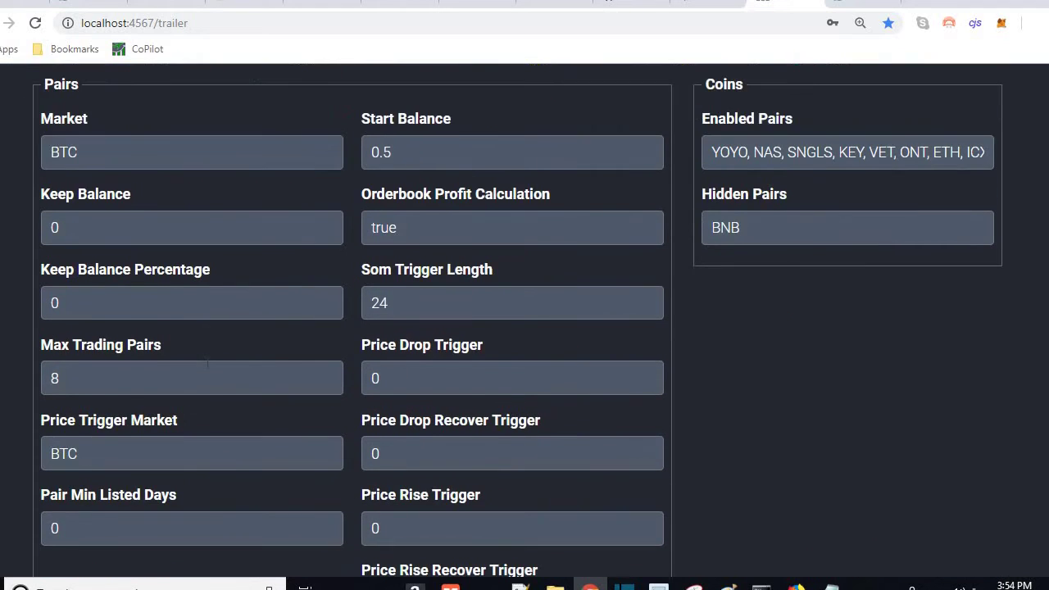
scroll(207, 367, up, 2)
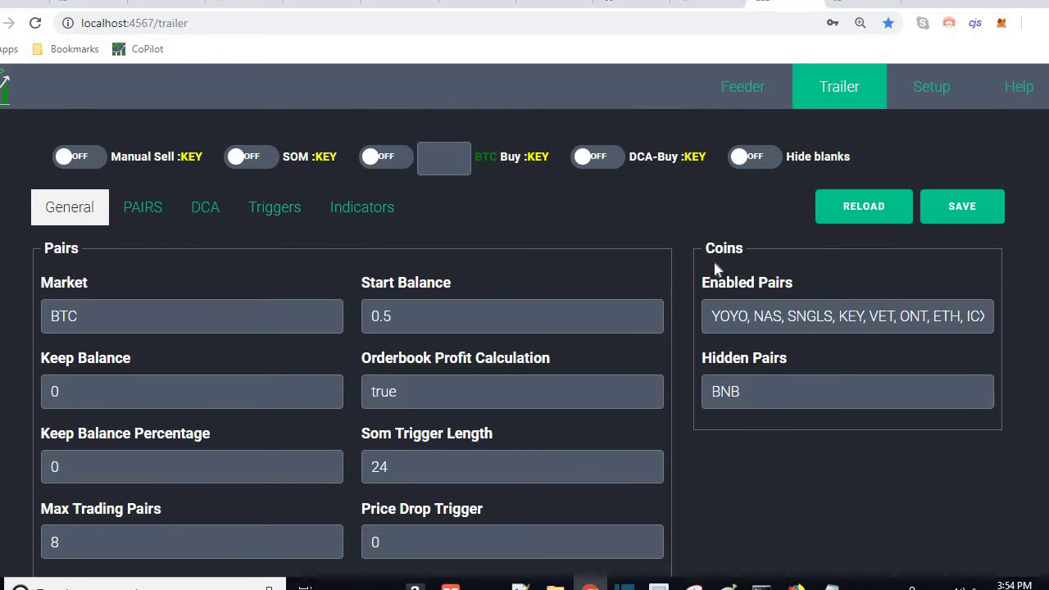
drag(707, 249, 745, 250)
click(721, 291)
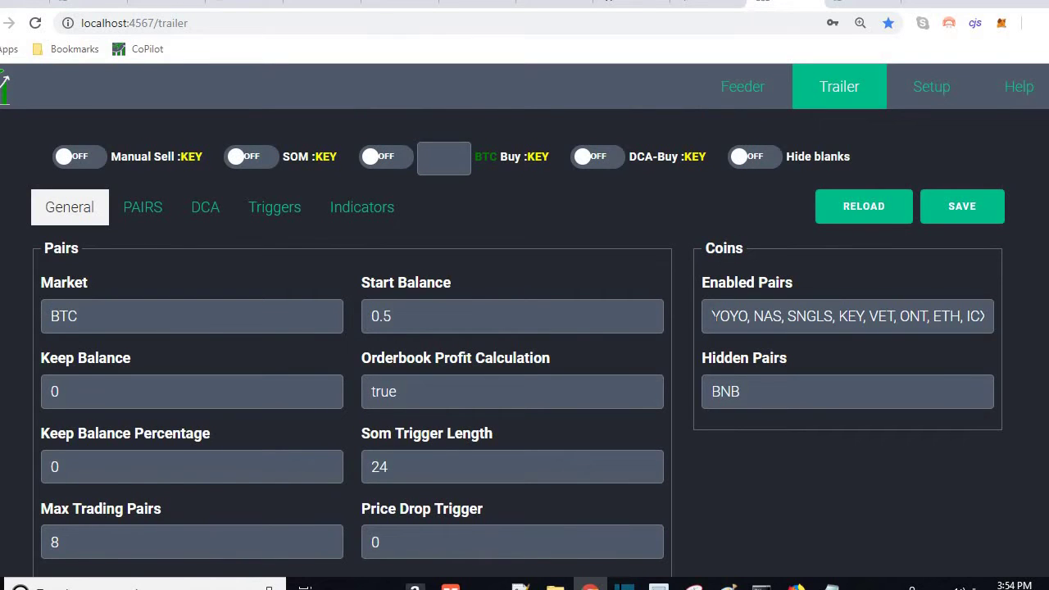
drag(711, 317, 857, 317)
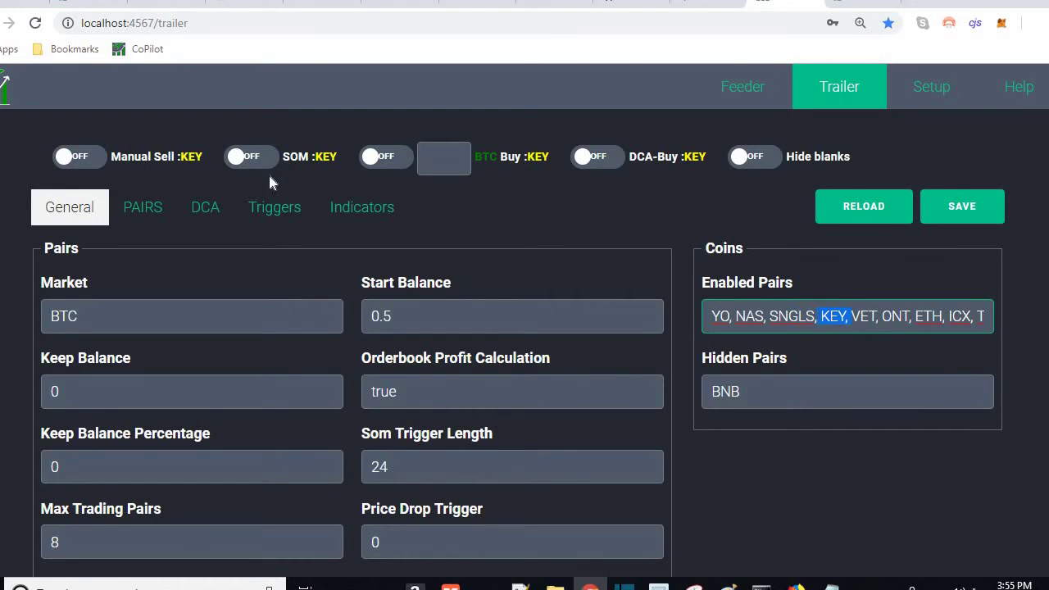
click(332, 236)
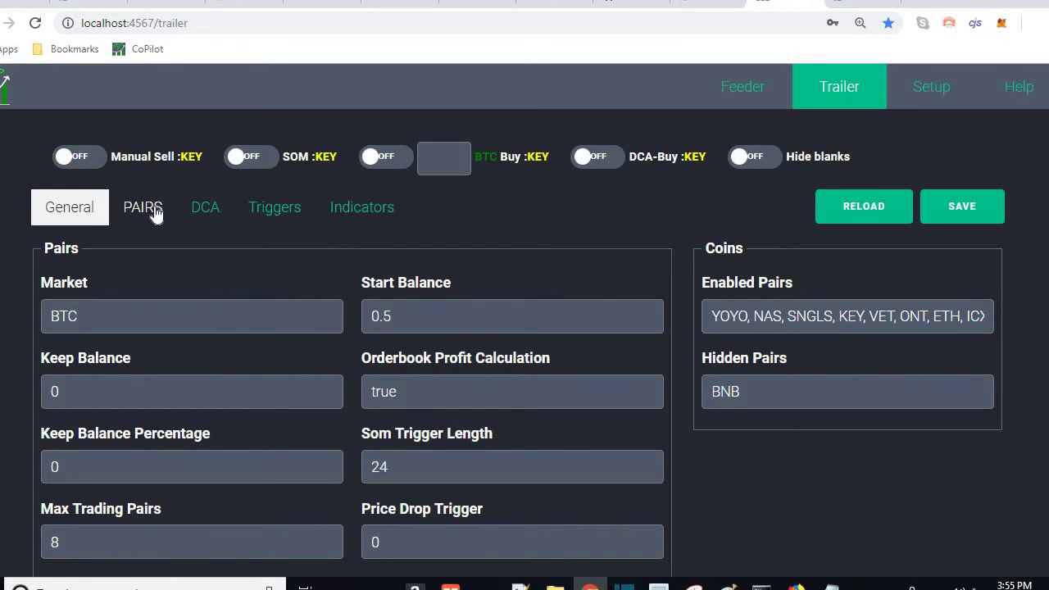
Check the symbol lists for PAIRS and DCA, and examine the DEFAULT symbol's DCA strategy settings
click(154, 212)
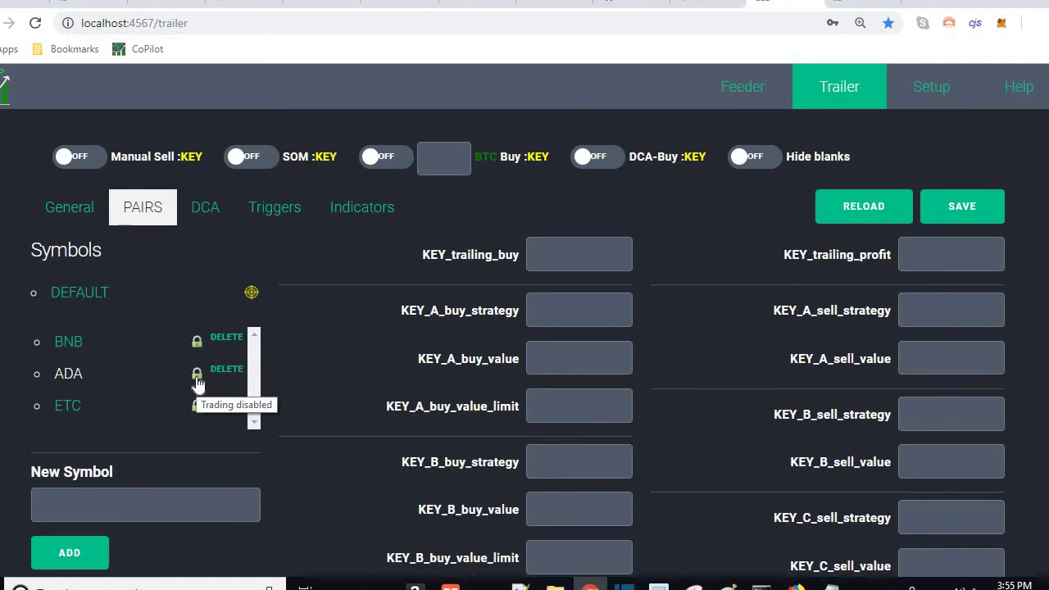
click(197, 213)
scroll(485, 315, down, 1)
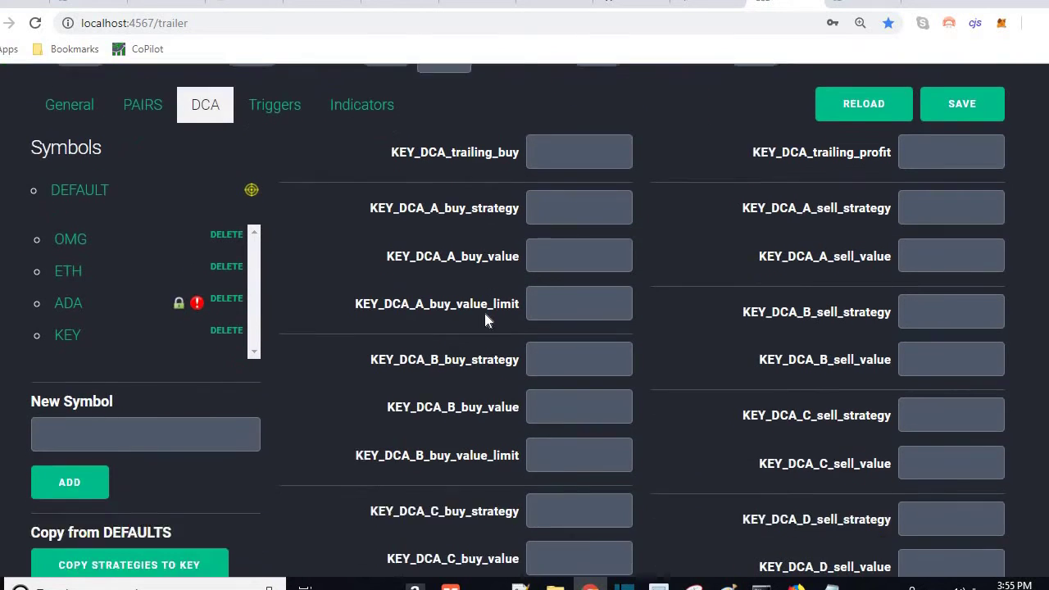
scroll(485, 316, up, 1)
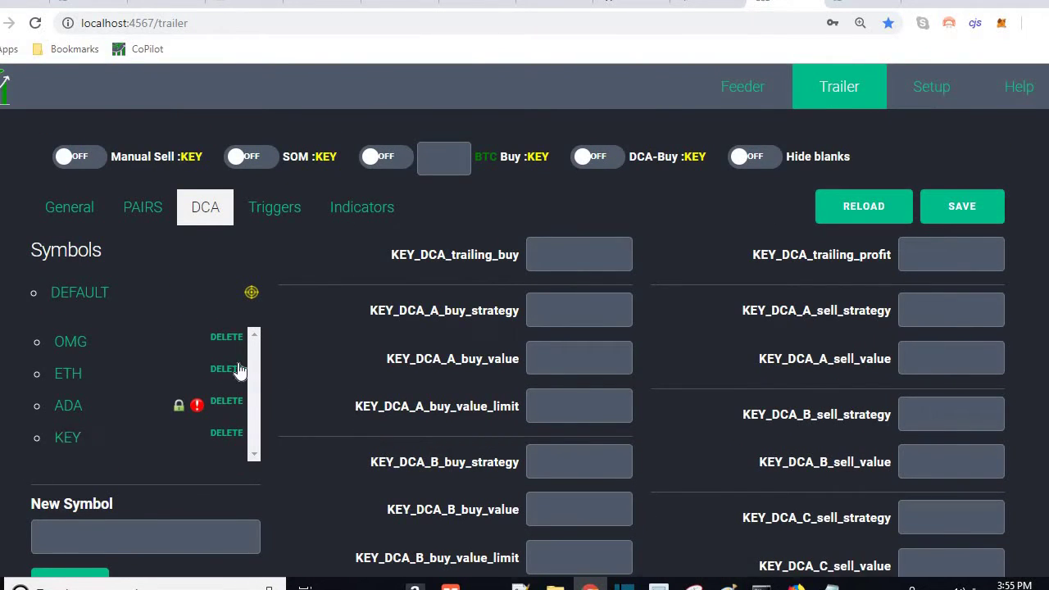
click(90, 293)
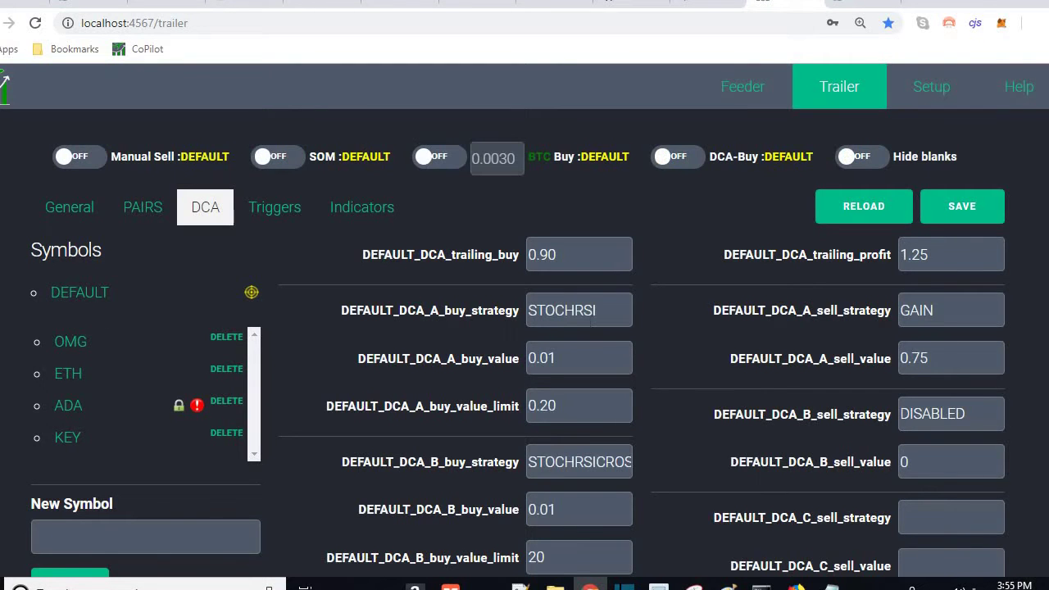
scroll(606, 306, down, 4)
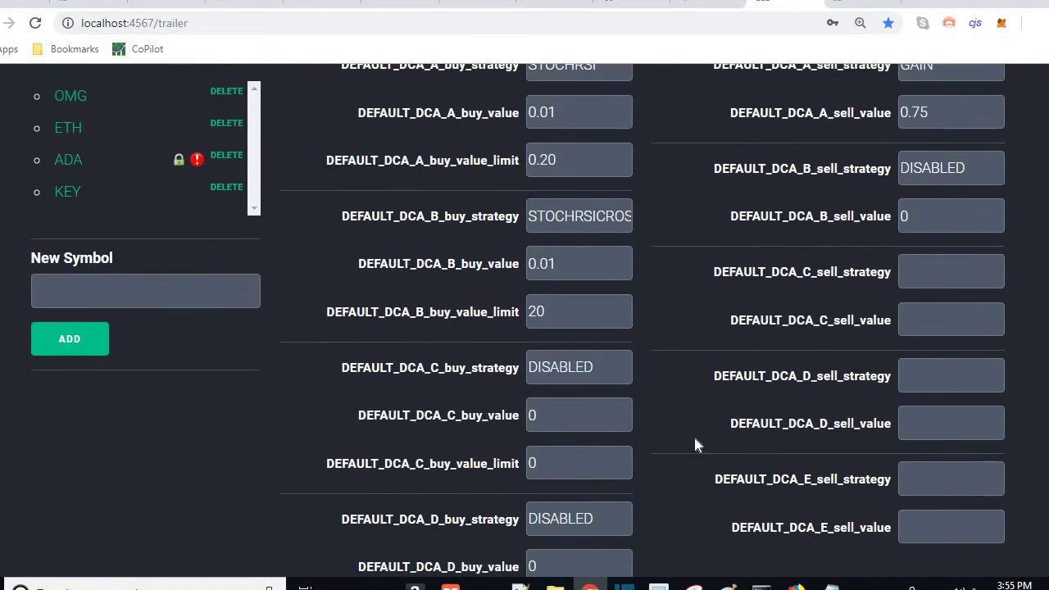
scroll(651, 418, up, 4)
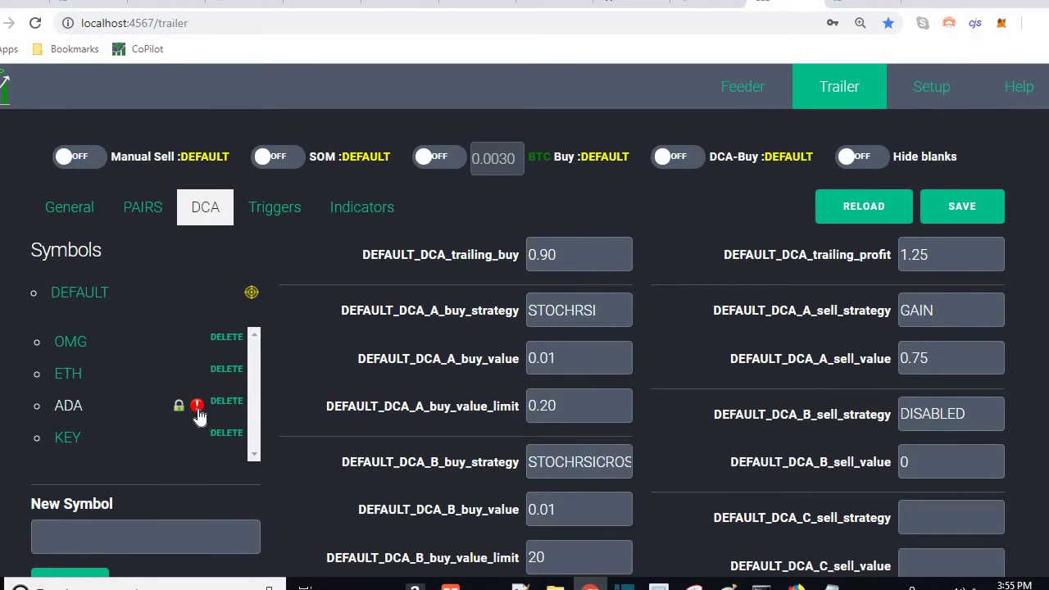
Open the ADA symbol's DCA settings and turn on Hide blanks
mouse_move(198, 414)
click(66, 408)
click(756, 156)
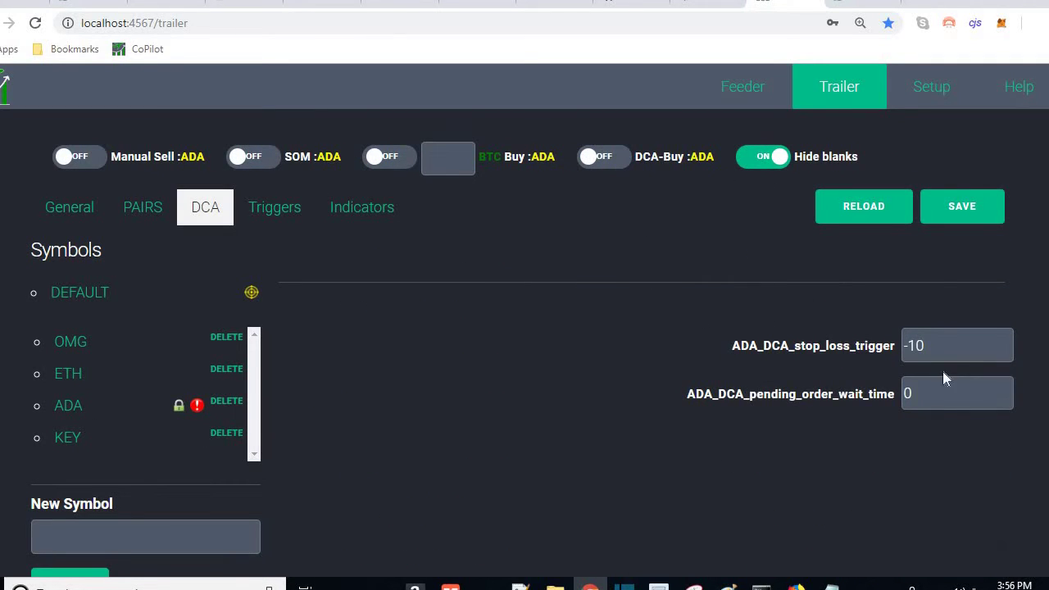
Examine the DCA settings of the ETH symbol and the OMG symbol
click(69, 375)
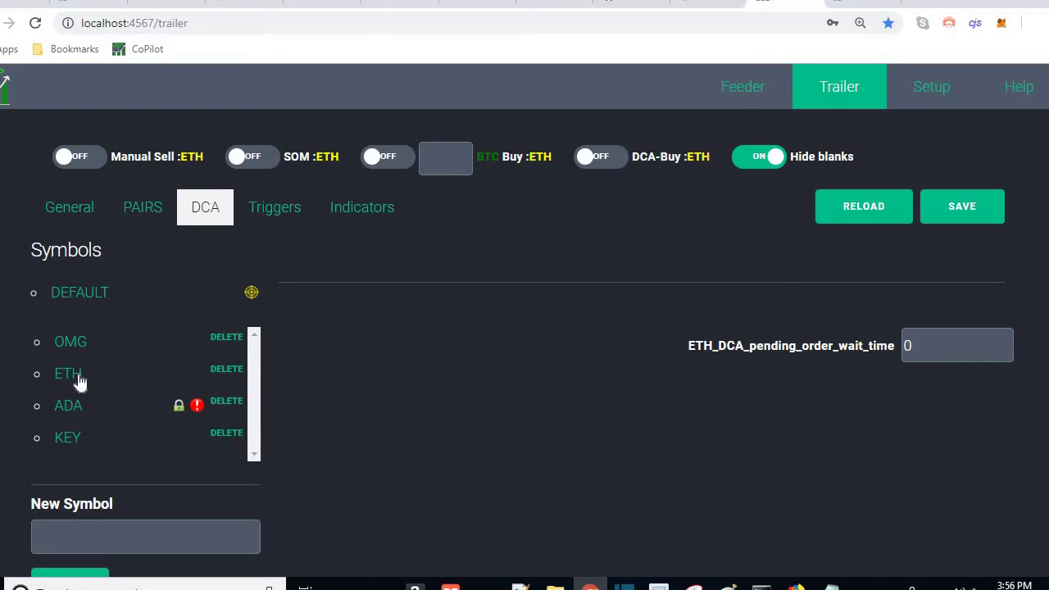
click(73, 344)
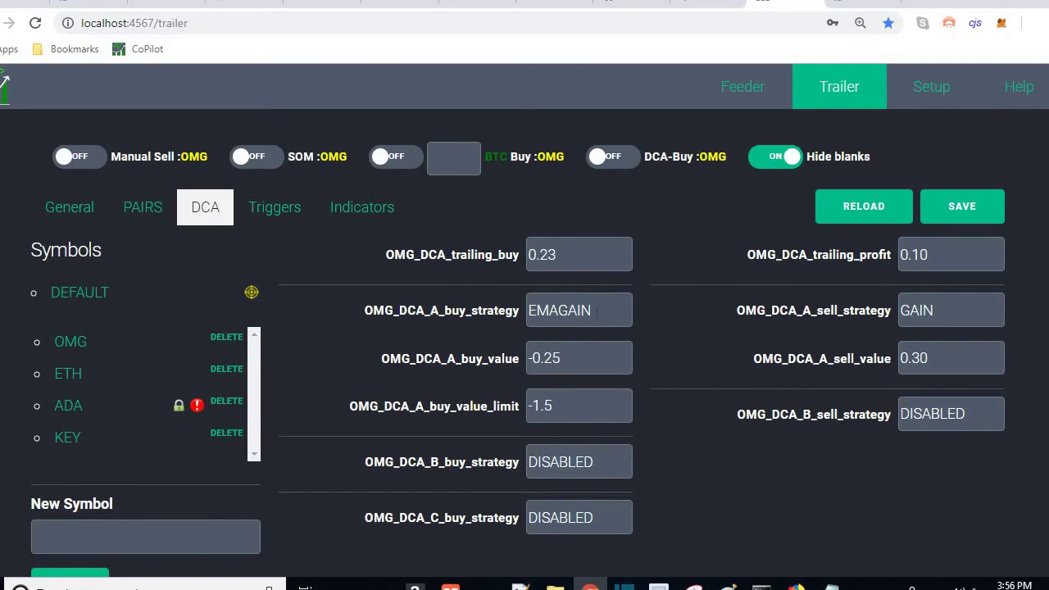
scroll(569, 383, down, 2)
scroll(570, 387, up, 2)
scroll(570, 387, down, 2)
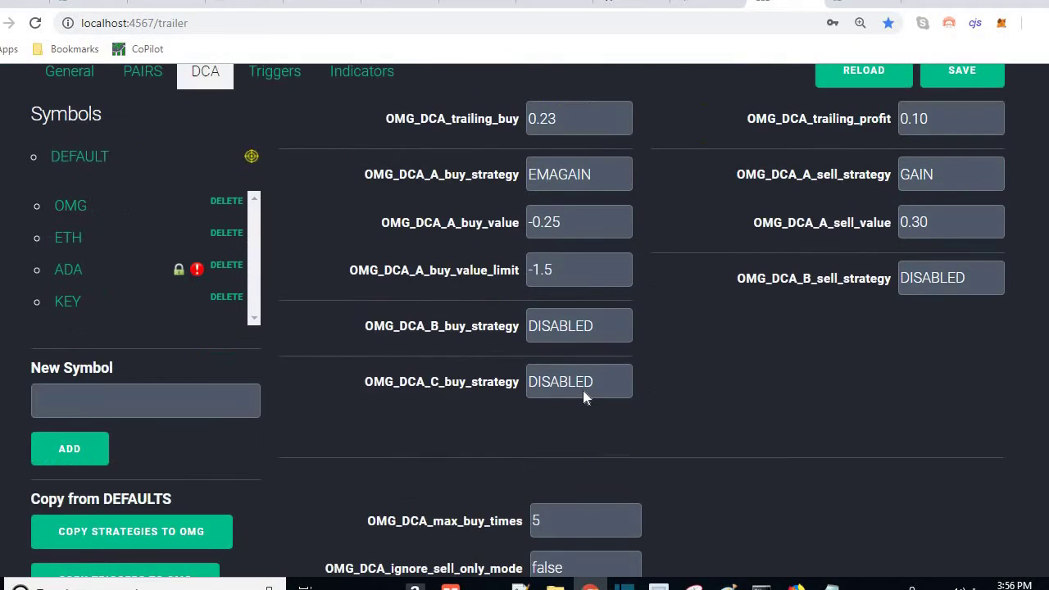
scroll(585, 395, up, 2)
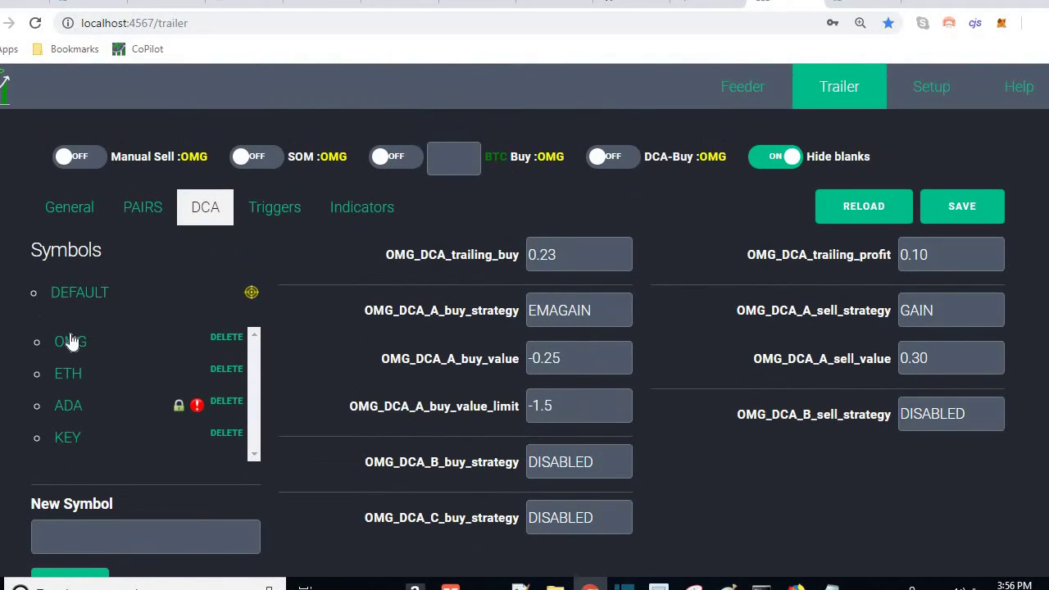
Review the DEFAULT symbol's settings under DCA and PAIRS, and return to the new 2 document in Notepad++
click(96, 293)
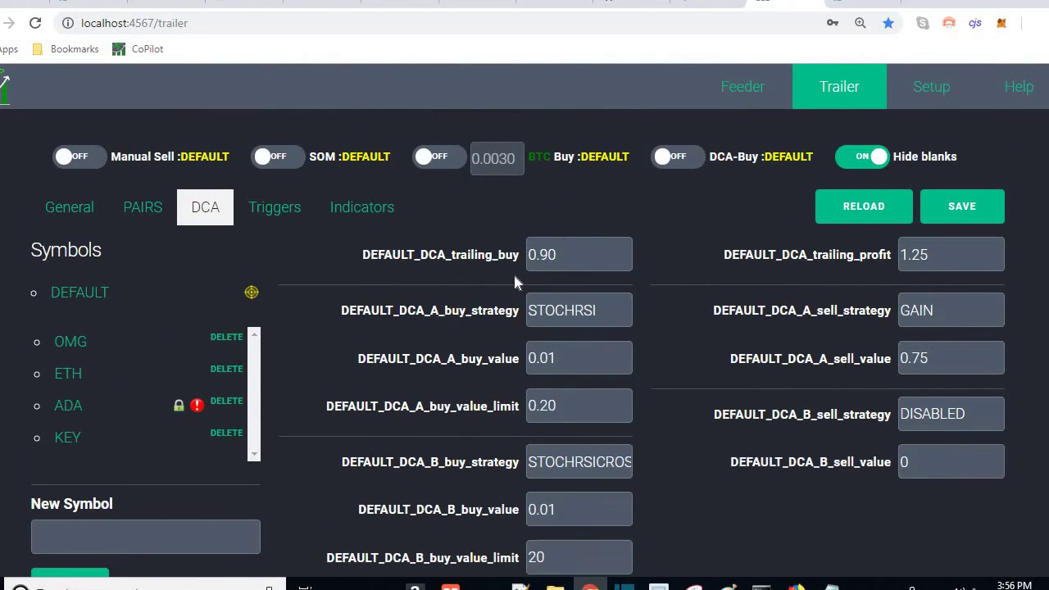
scroll(625, 435, down, 2)
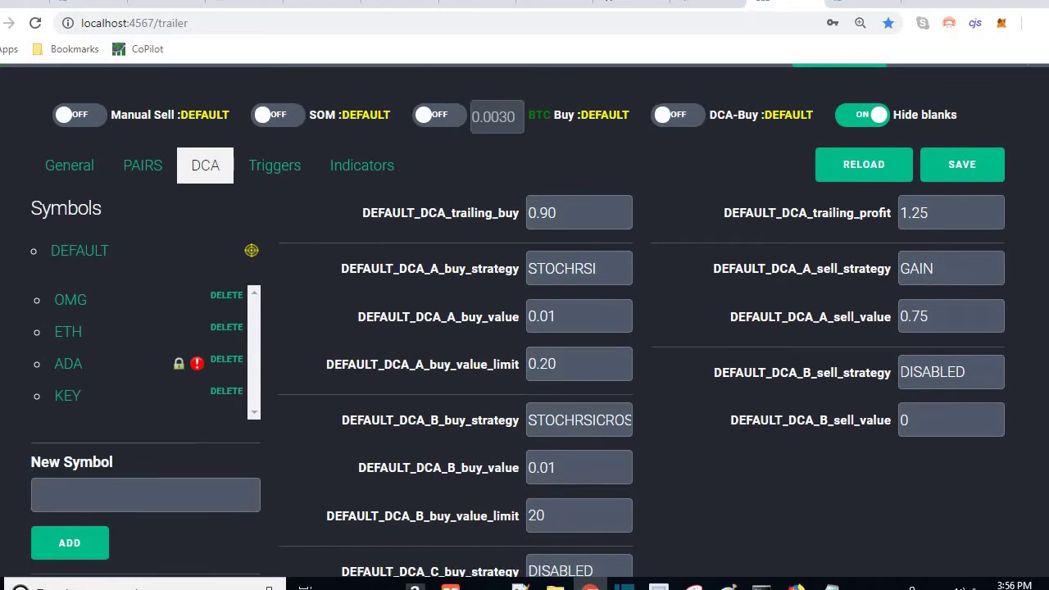
scroll(462, 292, up, 2)
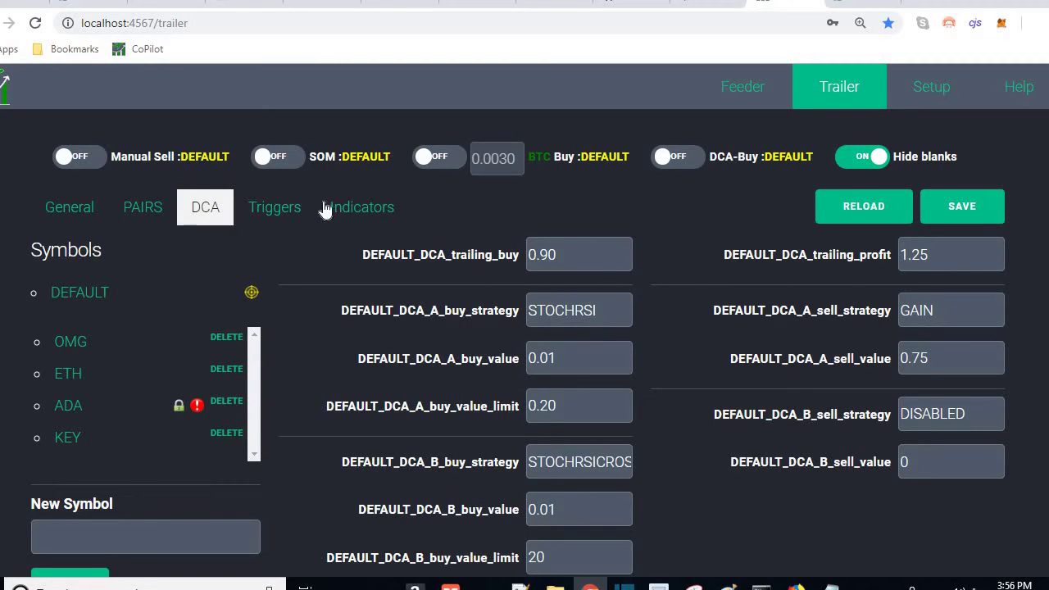
click(125, 207)
click(69, 294)
key(alt+Tab)
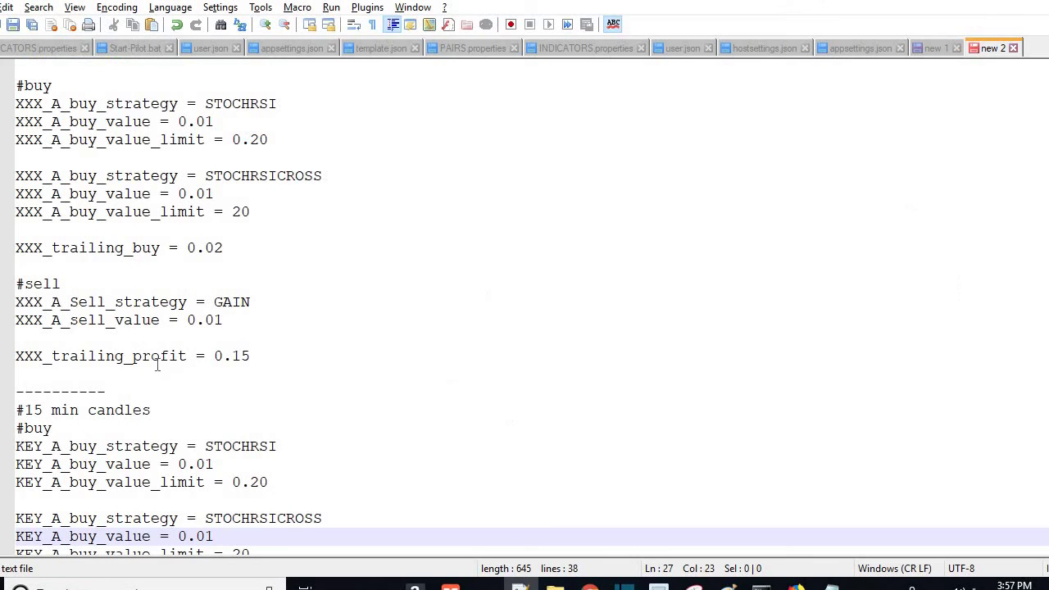
Switch to Co-Pilot, open the KEY symbol's DCA settings and turn off Hide blanks
click(157, 361)
key(alt+Tab)
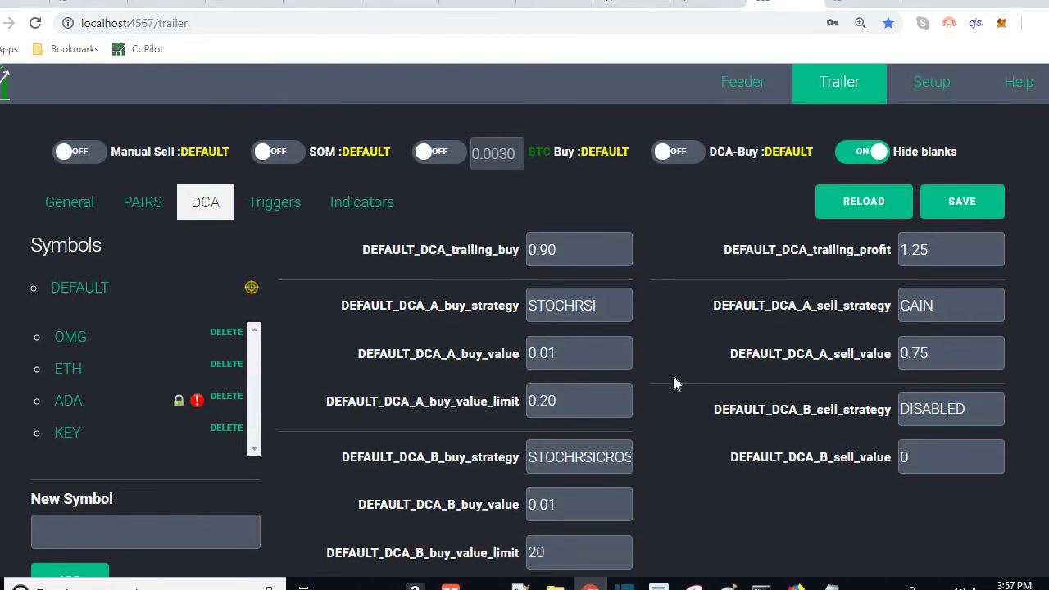
scroll(410, 344, down, 3)
scroll(105, 270, up, 3)
click(59, 410)
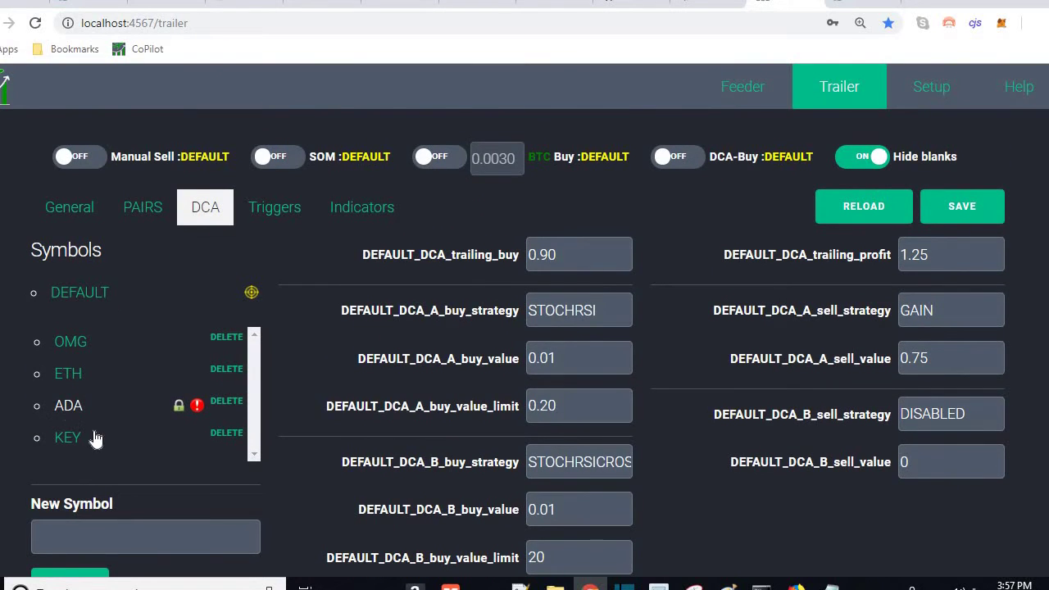
click(69, 438)
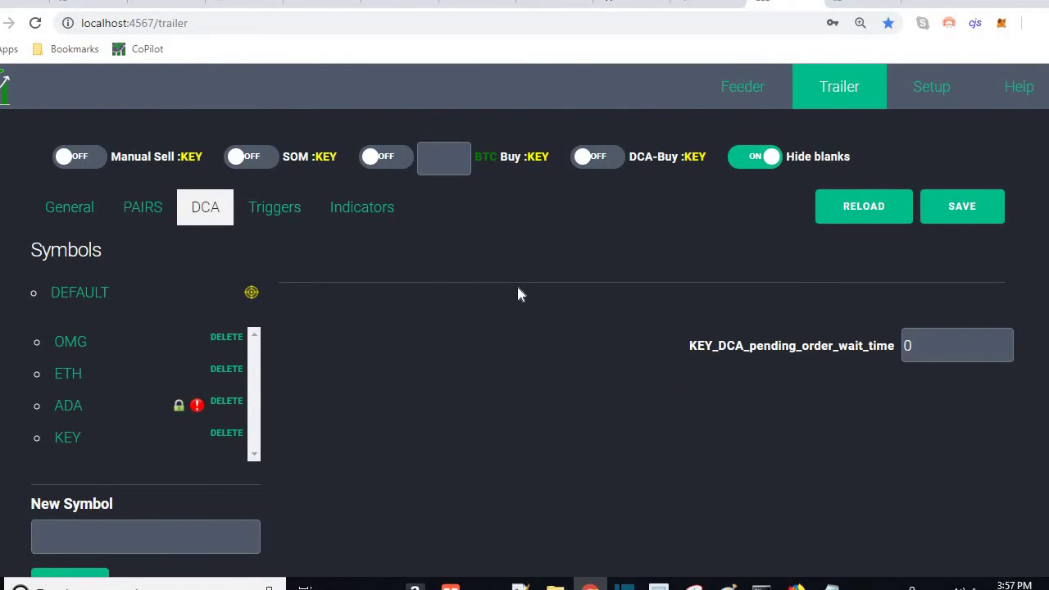
click(755, 157)
Review the 15 min candles example in Notepad++, covering its KEY buy lines and the sell lines below them
key(alt+Tab)
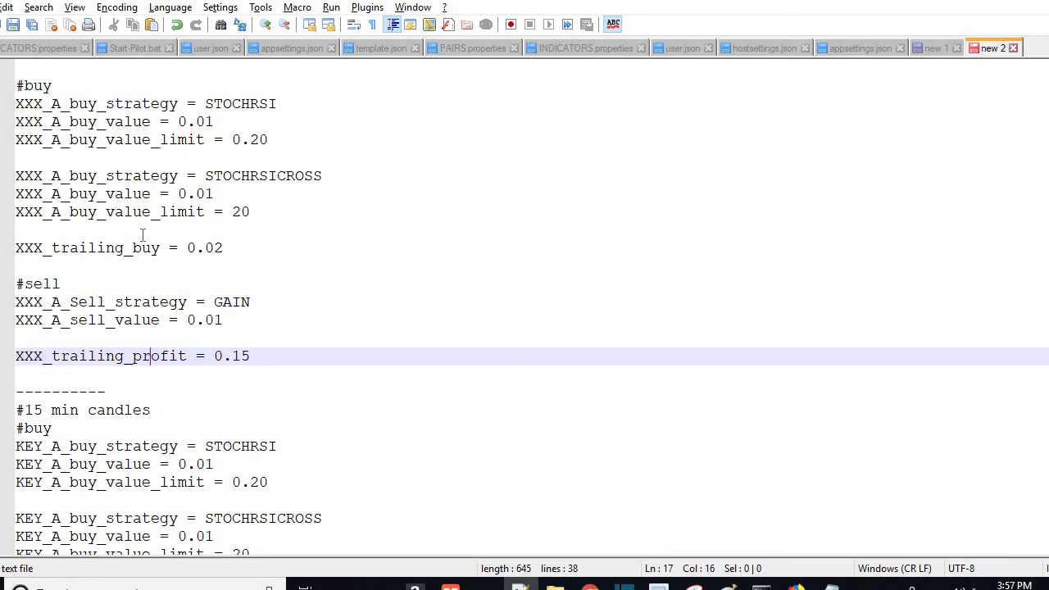
scroll(90, 164, down, 4)
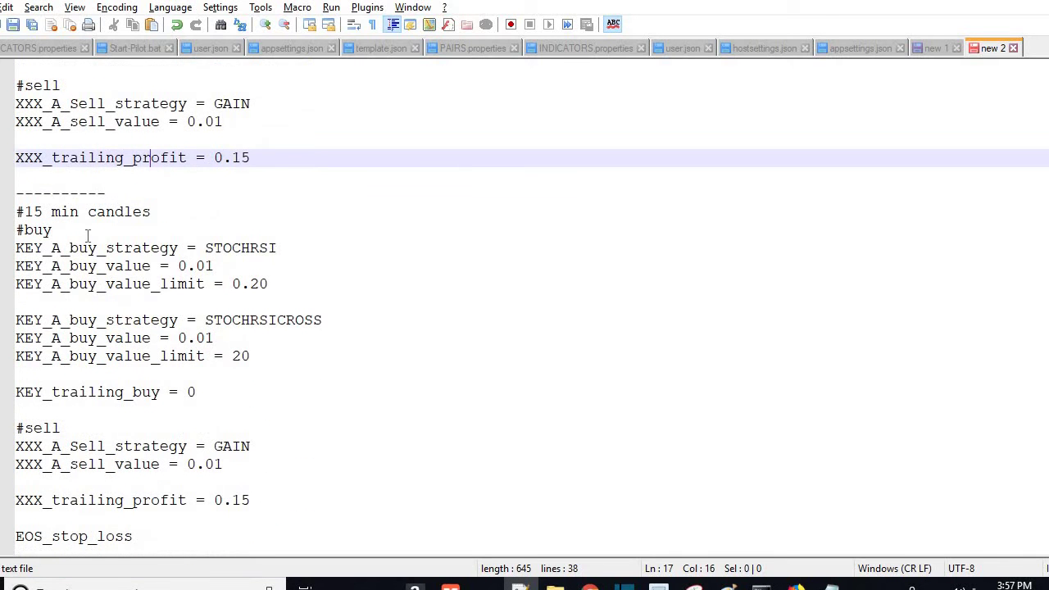
drag(88, 232, 17, 374)
drag(183, 440, 183, 447)
click(262, 465)
click(213, 308)
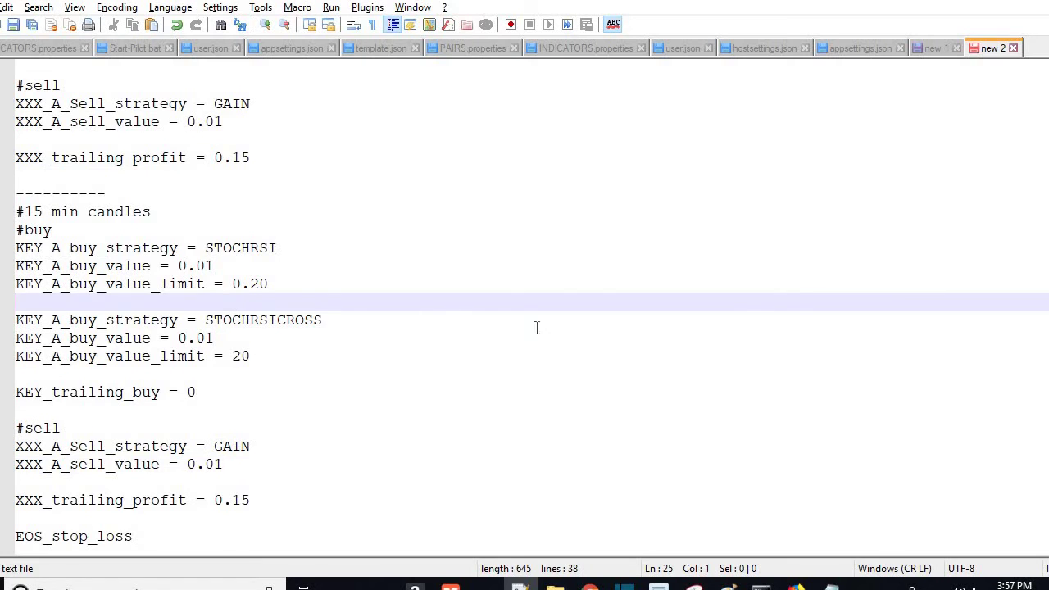
Examine the DEFAULT symbol's DCA strategies in Co-Pilot and return to the KEY symbol
key(alt+Tab)
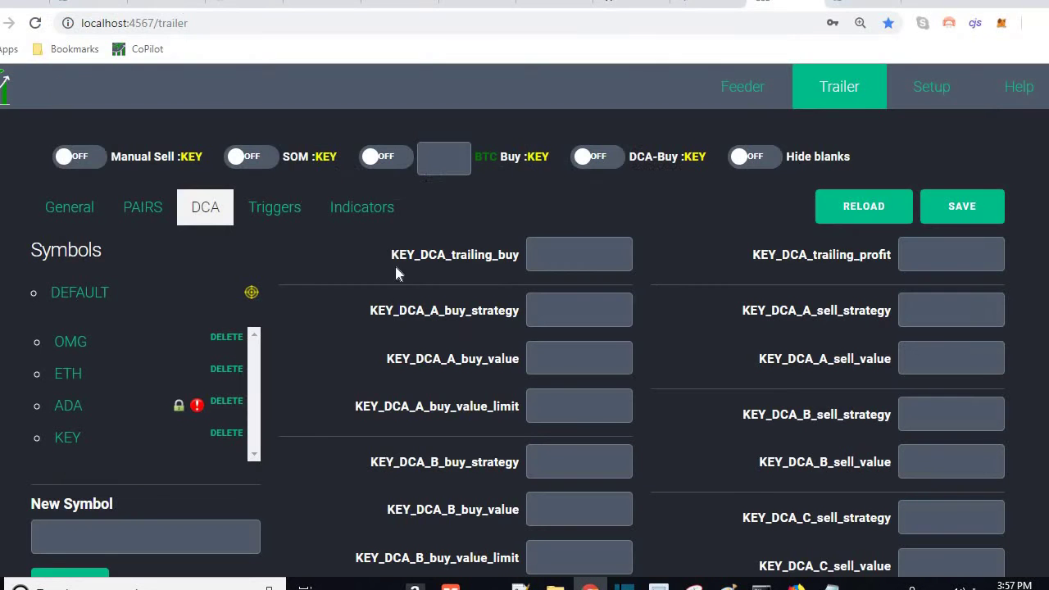
click(89, 300)
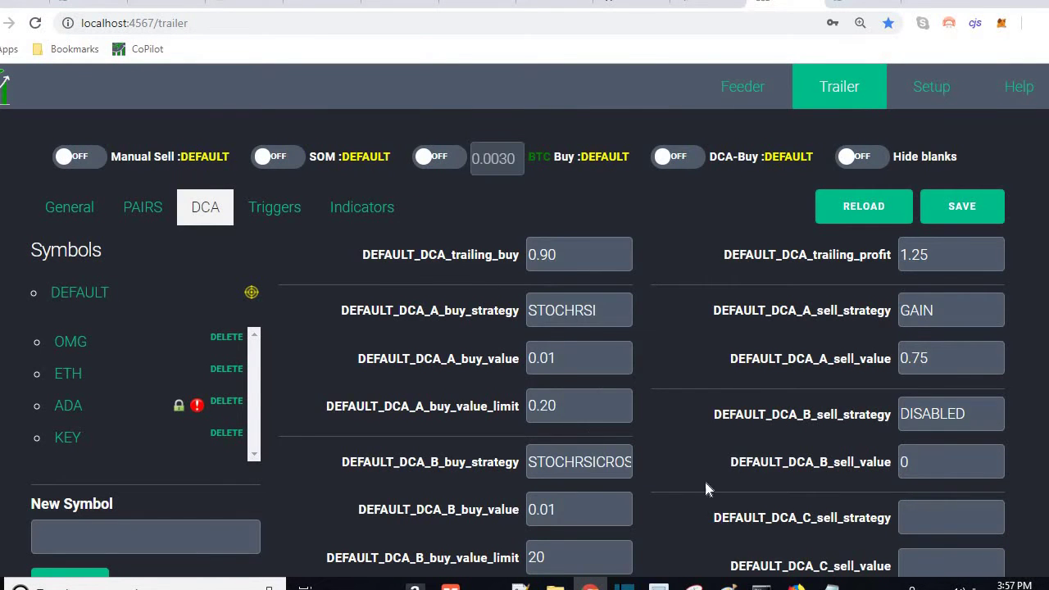
scroll(789, 381, down, 1)
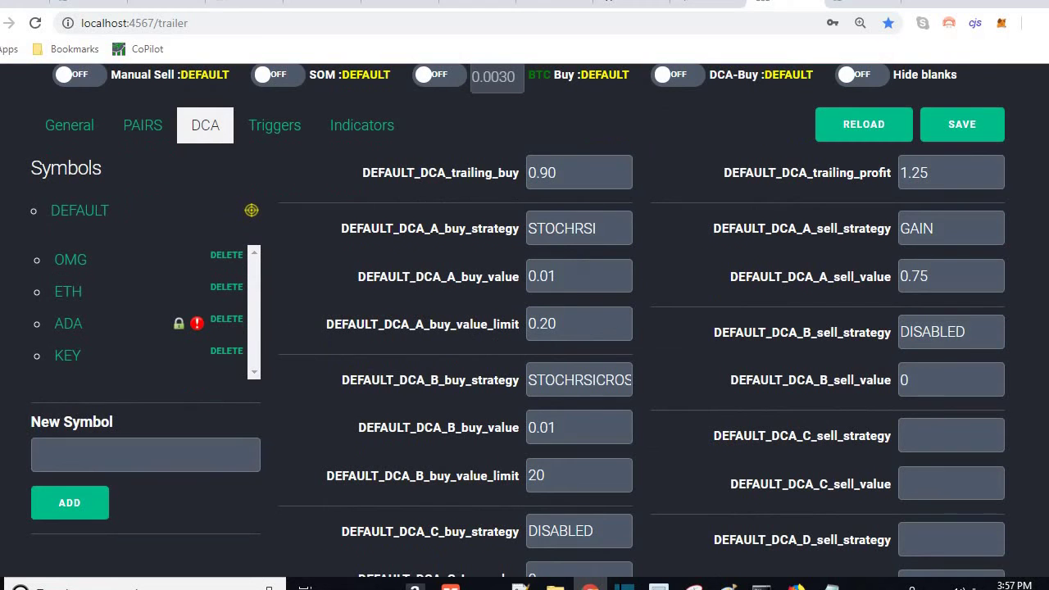
click(75, 357)
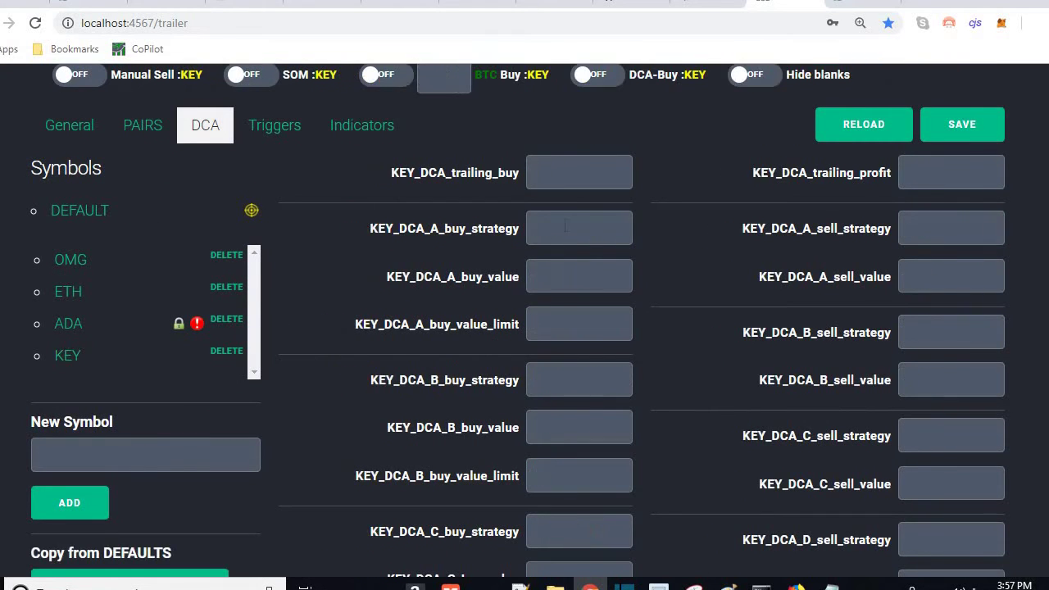
Fill in KEY's DCA A buy strategy as STOCHRSI with value 0.01 and value limit 0.20, following the Notepad++ example
key(alt+Tab)
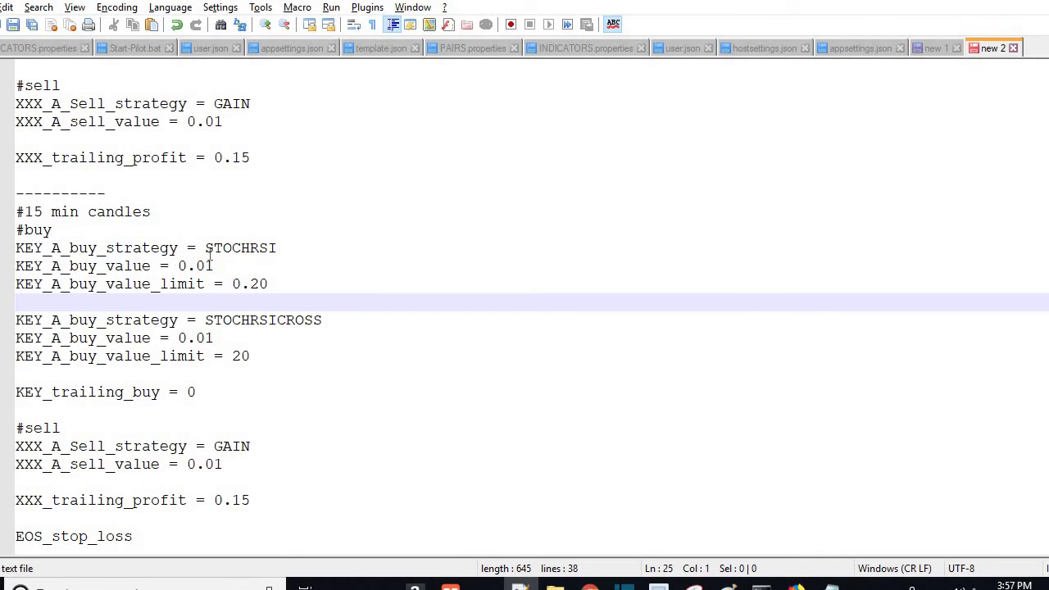
key(alt+Tab)
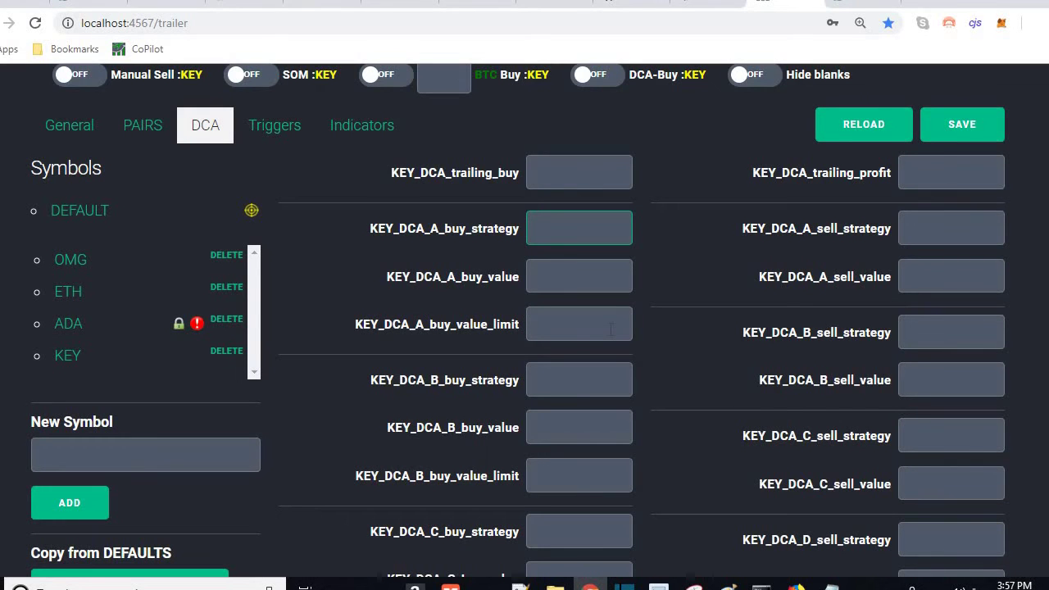
text(STOCHRSI)
key(alt+Tab)
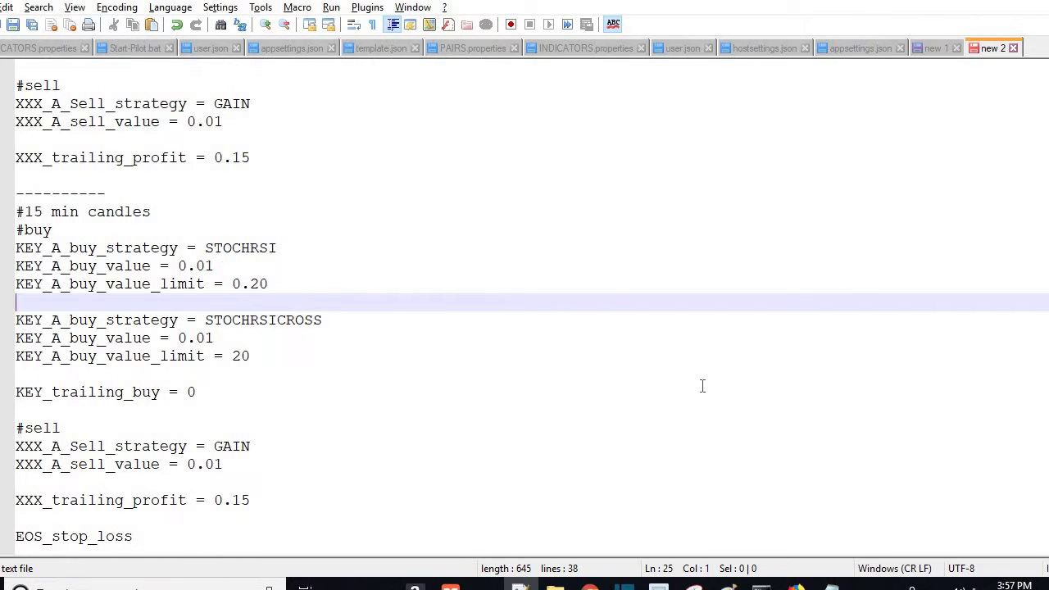
key(alt+Tab)
key(Tab)
text(0.01)
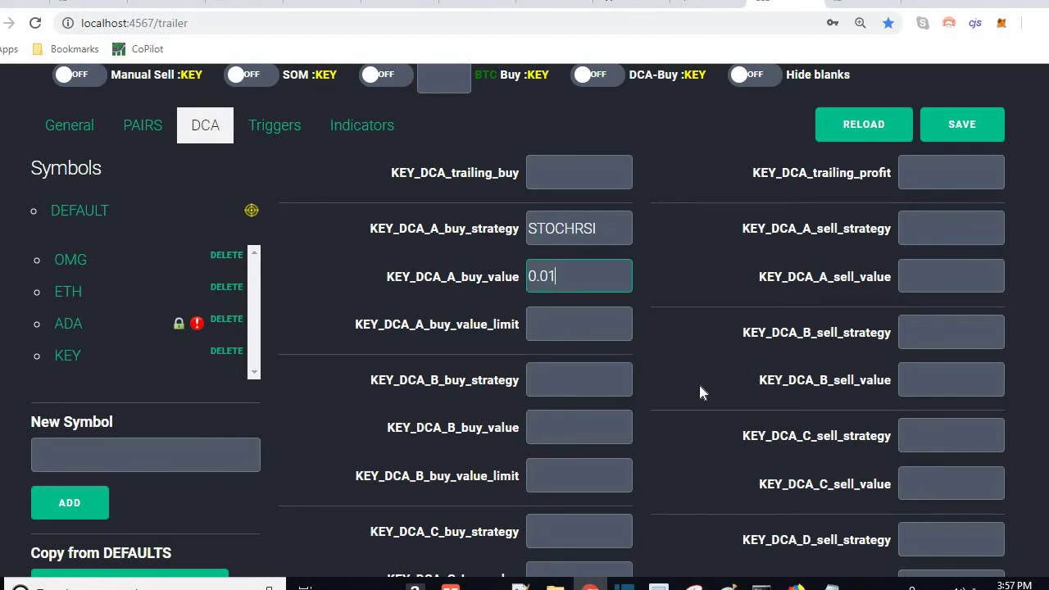
text(0.20)
key(Tab)
Copy the strategies from DEFAULTS to the KEY symbol
scroll(344, 382, down, 2)
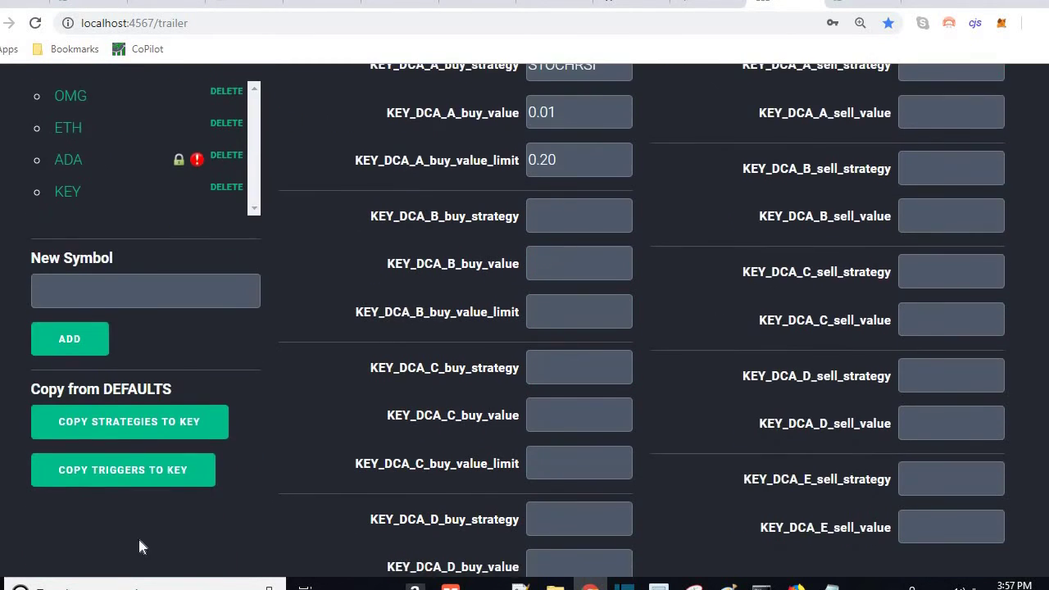
scroll(240, 349, up, 1)
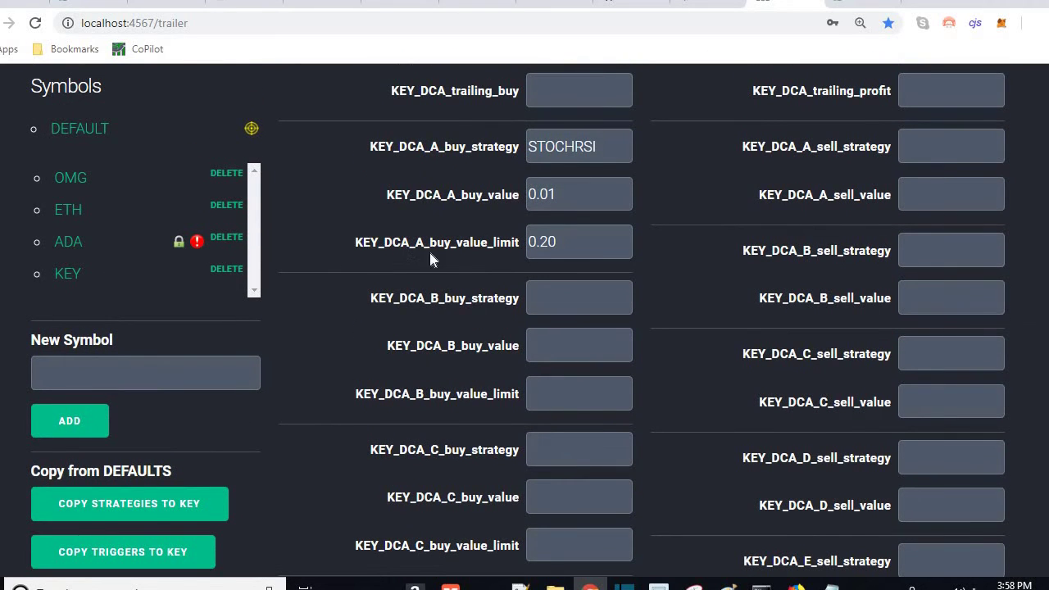
drag(429, 248, 354, 244)
click(30, 537)
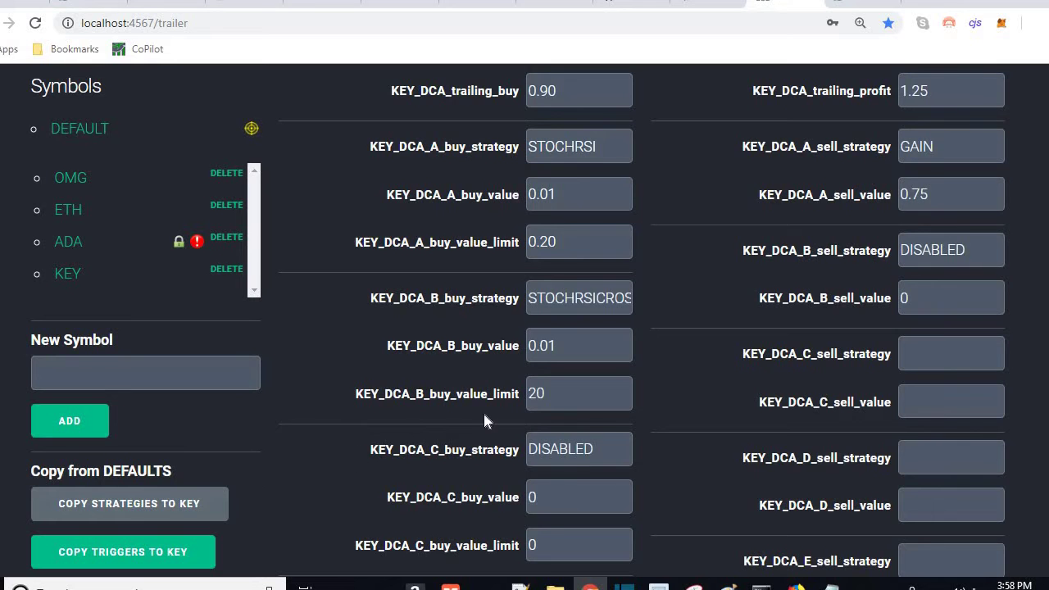
Review KEY's copied DCA strategies and check the KEY_trailing_buy line of the example in Notepad++
scroll(295, 369, up, 2)
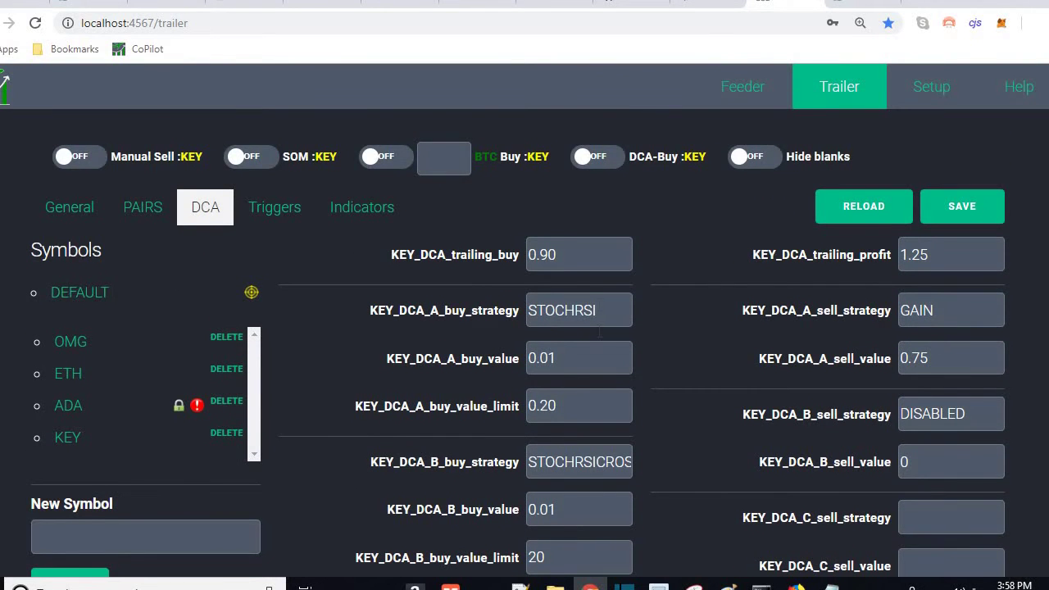
scroll(610, 343, down, 6)
scroll(610, 348, up, 6)
scroll(636, 371, down, 2)
scroll(602, 305, up, 2)
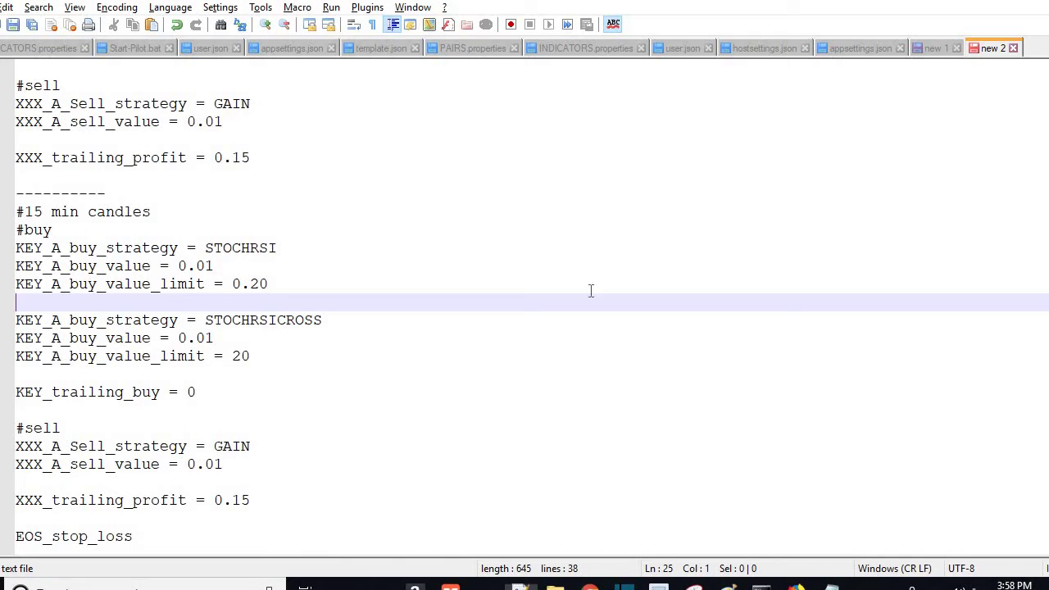
key(alt+Tab)
key(alt+Tab)
key(alt+Tab)
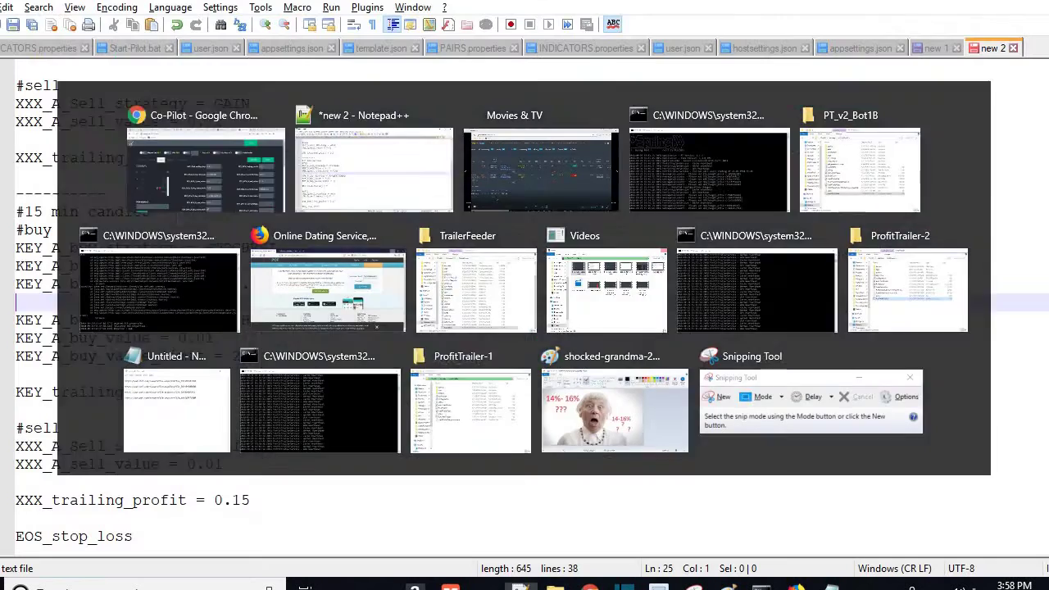
double_click(191, 392)
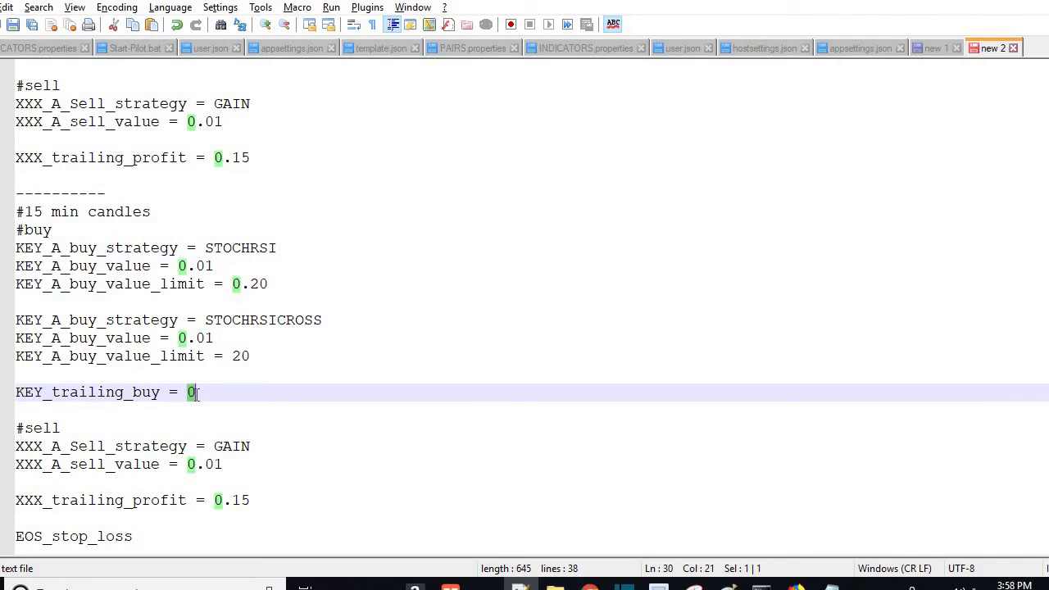
click(200, 398)
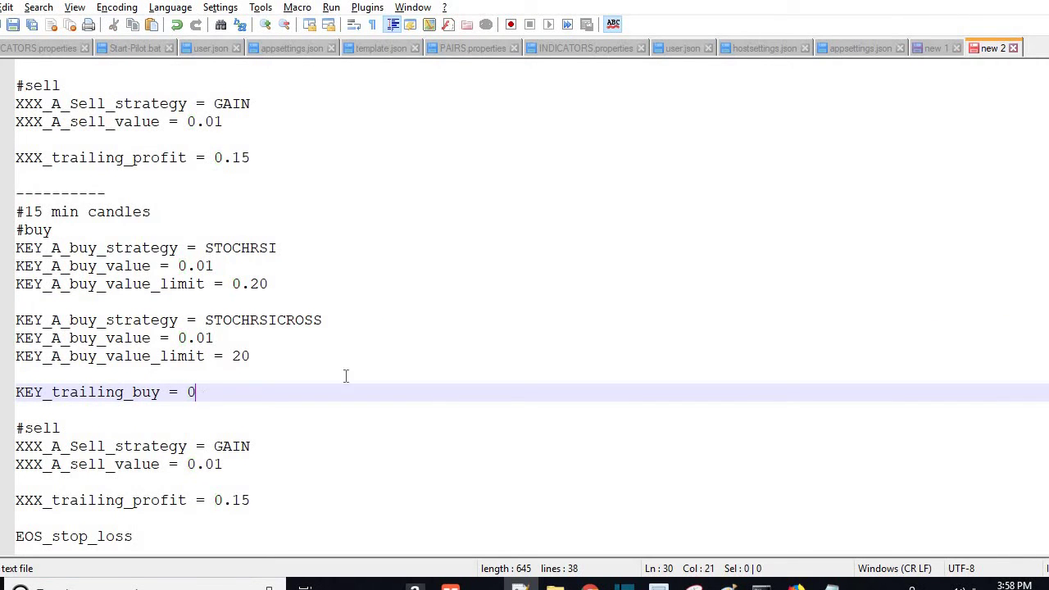
Set KEY_DCA_trailing_buy to 0 in Co-Pilot and save the DCA values
key(alt+Tab)
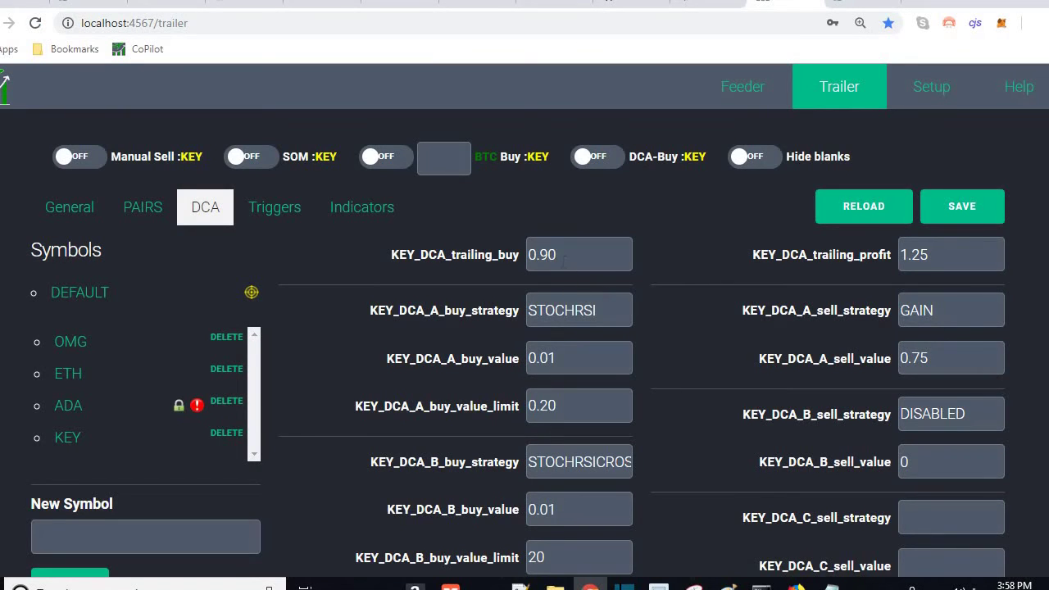
double_click(528, 256)
key(BackSpace)
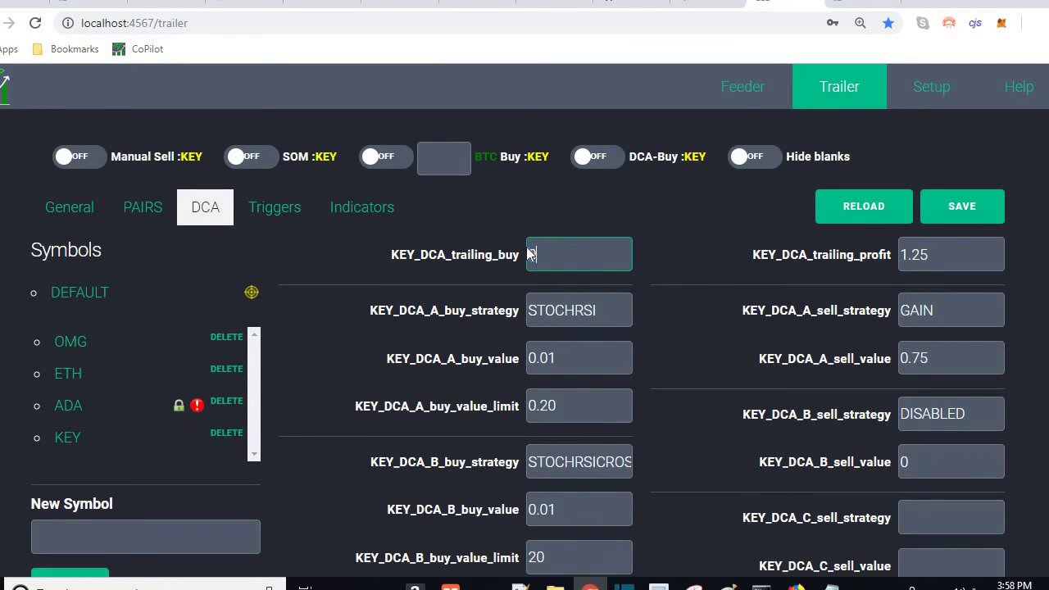
text(0)
key(Tab)
click(992, 205)
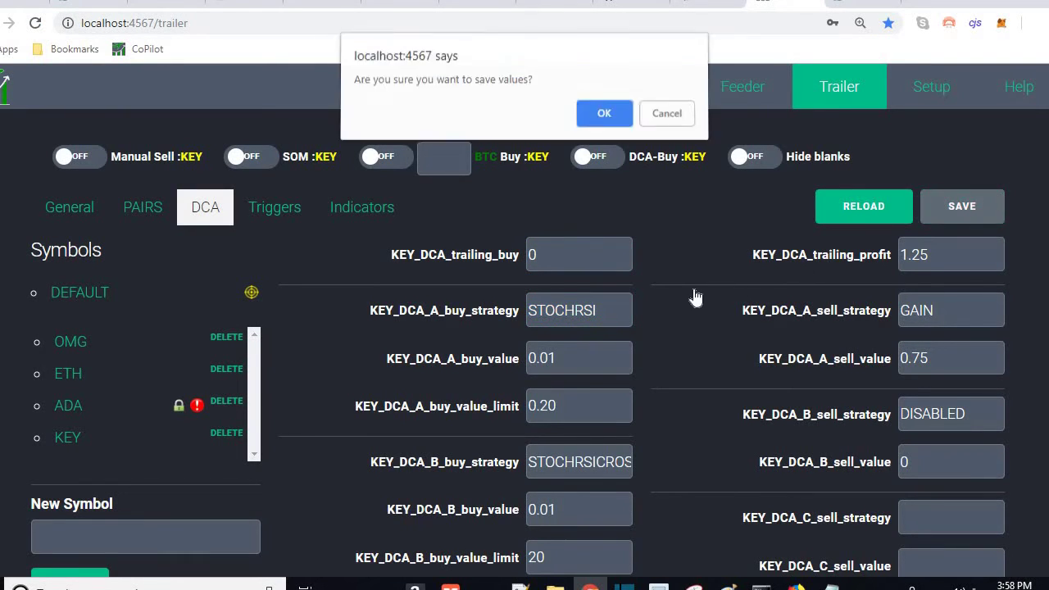
key(Return)
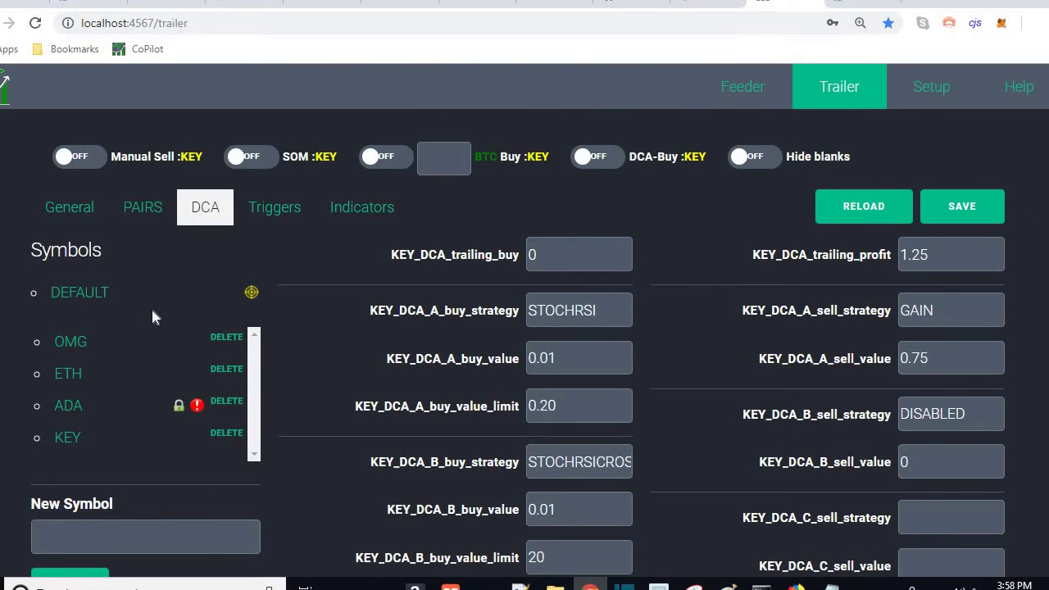
Compare the DCA settings of DEFAULT and KEY, and check the example's sell value and trailing profit lines in Notepad++
click(86, 295)
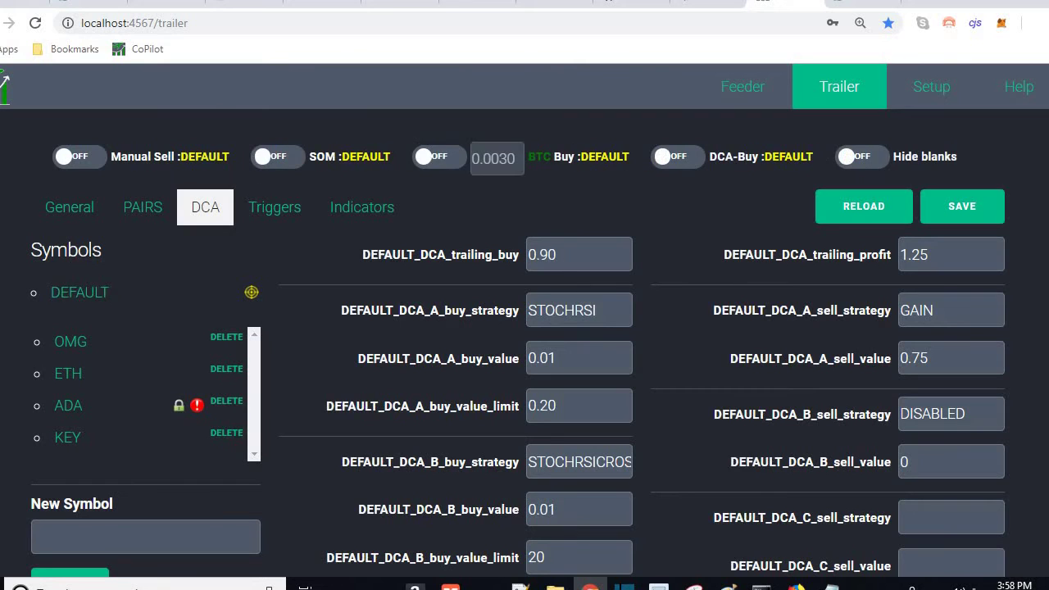
click(69, 437)
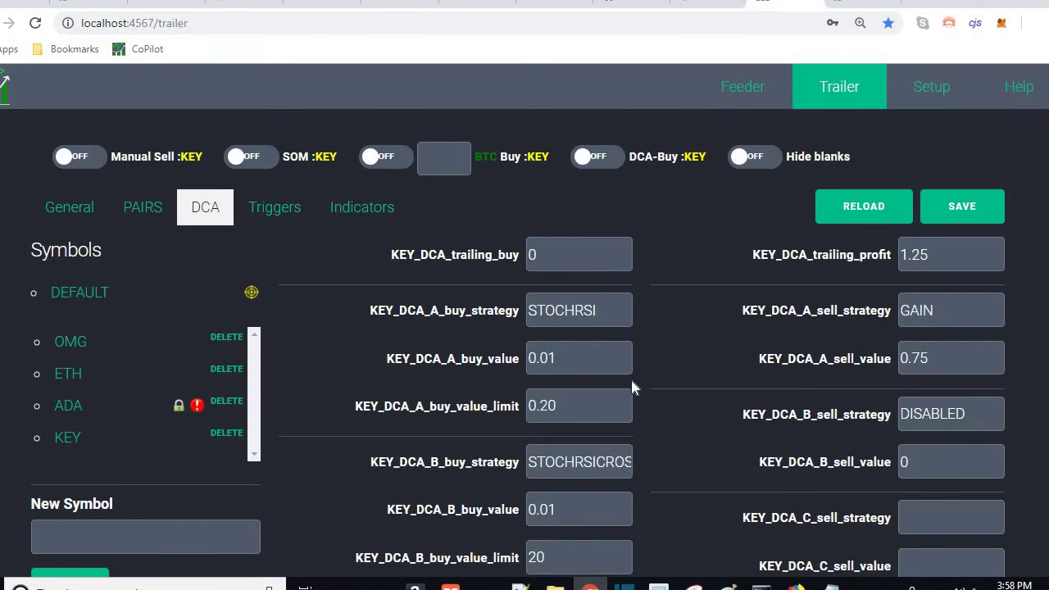
key(alt+Tab)
click(253, 359)
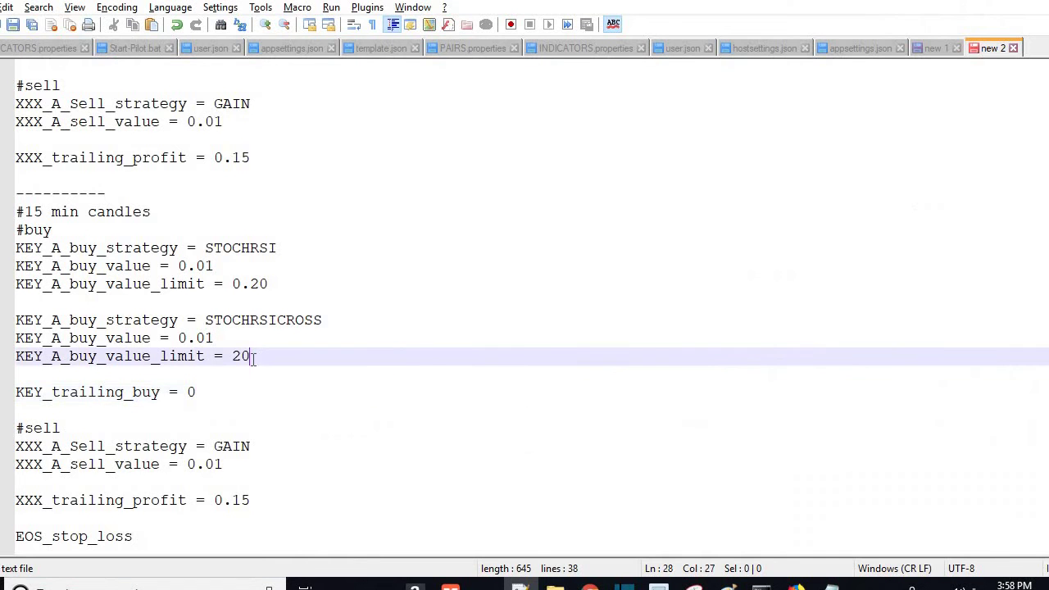
click(204, 464)
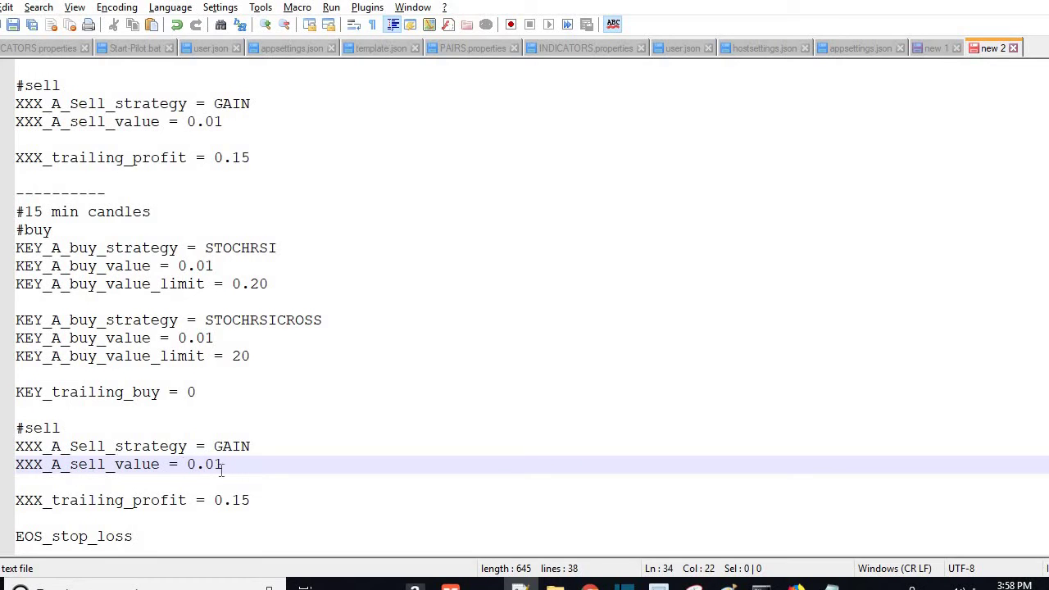
drag(187, 464, 214, 502)
Set KEY_DCA_A_sell_value to 0.01 and KEY_DCA_trailing_profit to 0.15 in Co-Pilot, and save the DCA values
key(alt+Tab)
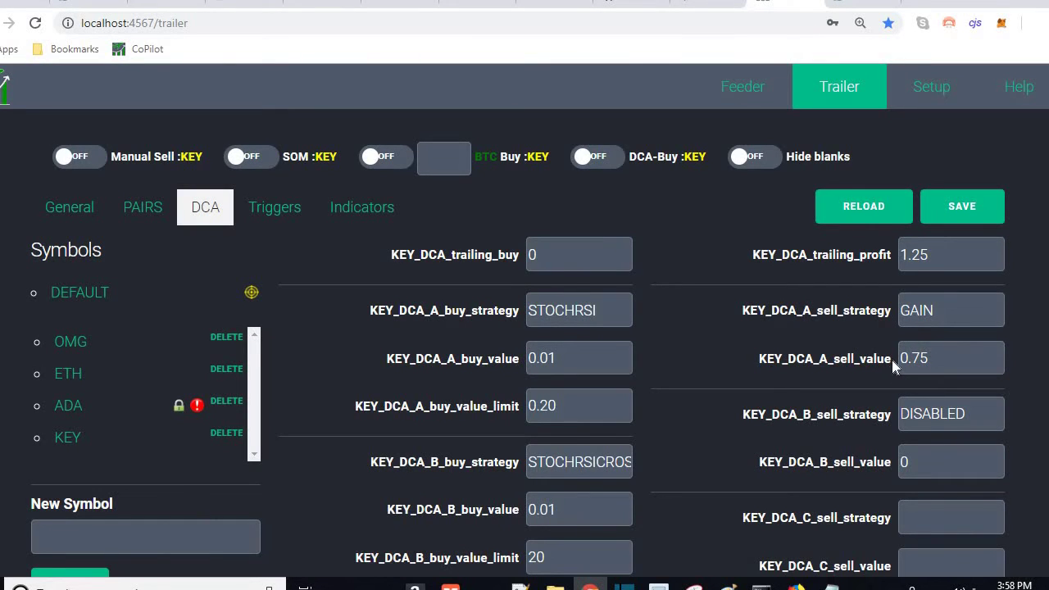
text(0.01)
key(Tab)
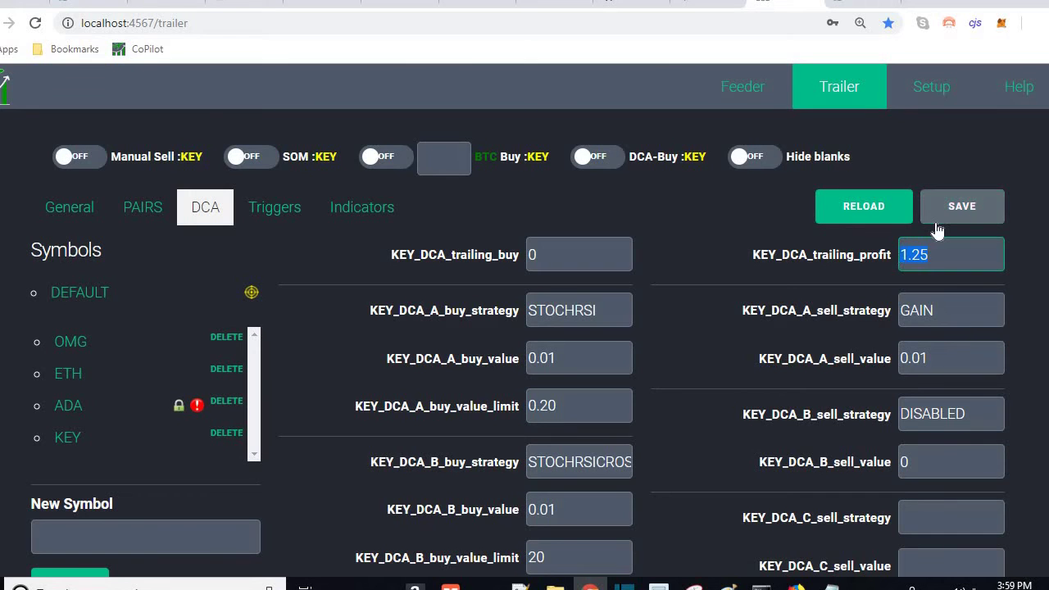
text(0.15)
key(Tab)
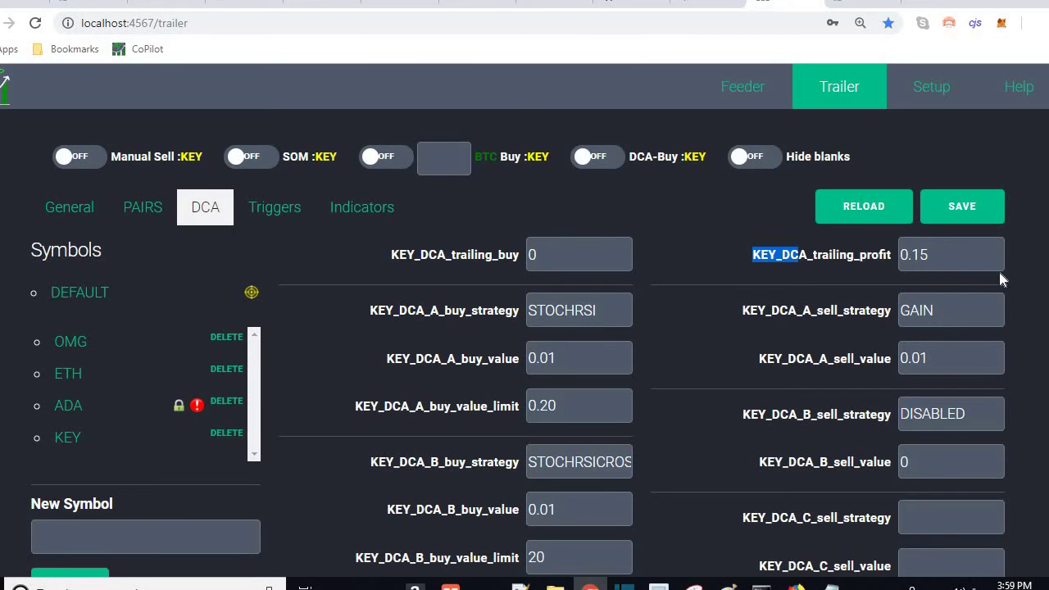
click(962, 215)
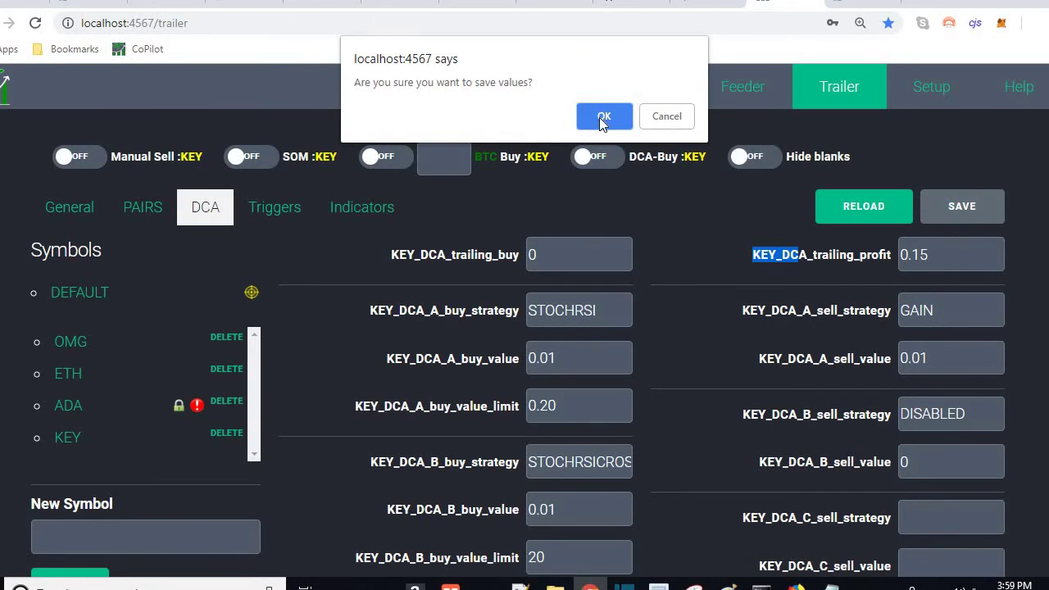
click(603, 117)
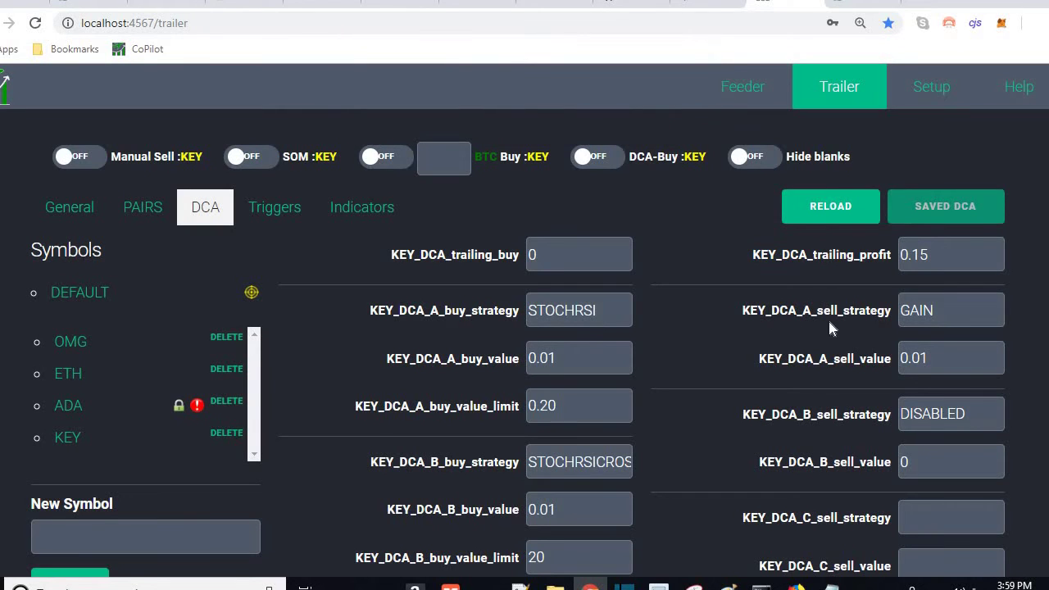
Compare the trailing and sell values in the DCA settings of DEFAULT and KEY
click(78, 292)
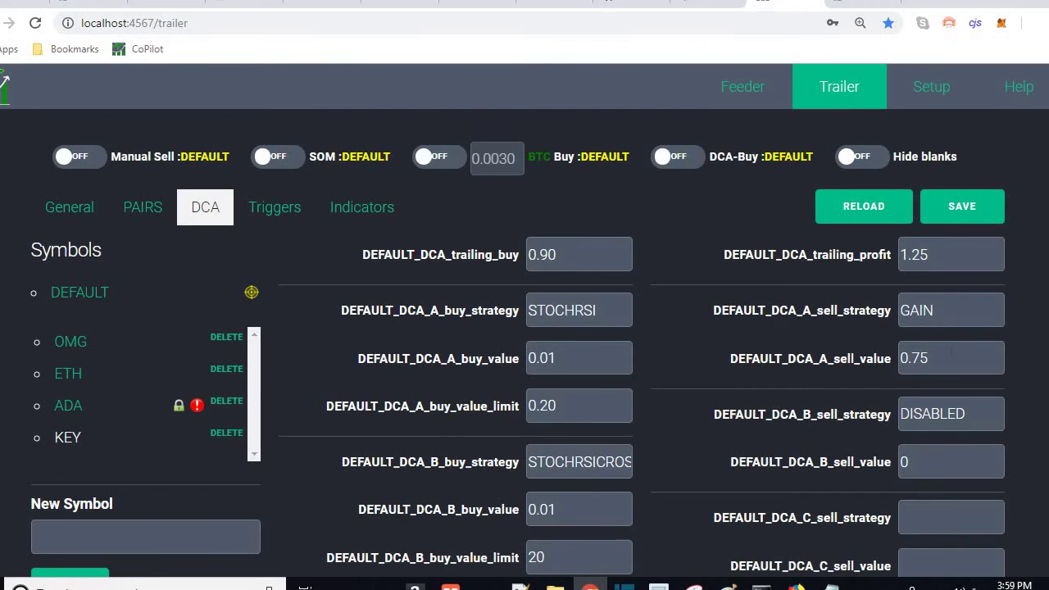
click(68, 437)
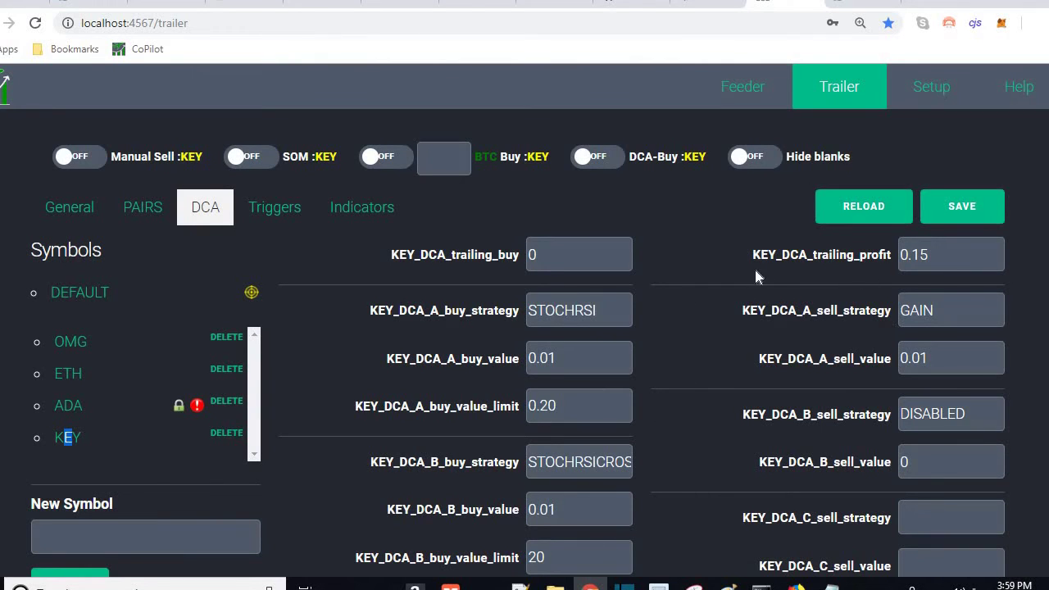
click(834, 315)
scroll(863, 277, down, 1)
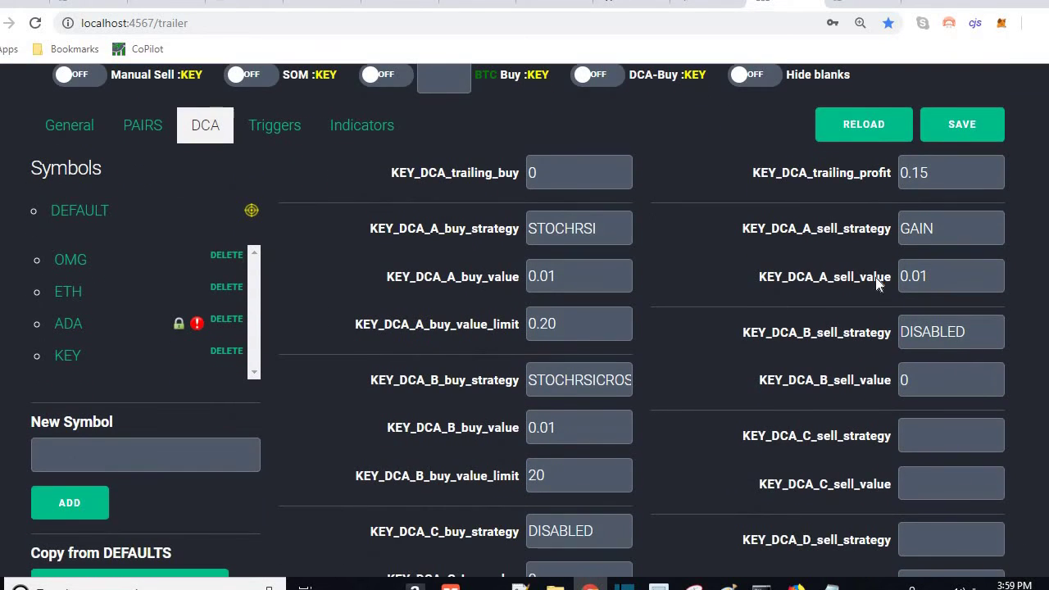
Set KEY_DCA_pending_order_wait_time to 60 in the KEY symbol's DCA settings
click(71, 355)
scroll(803, 347, down, 10)
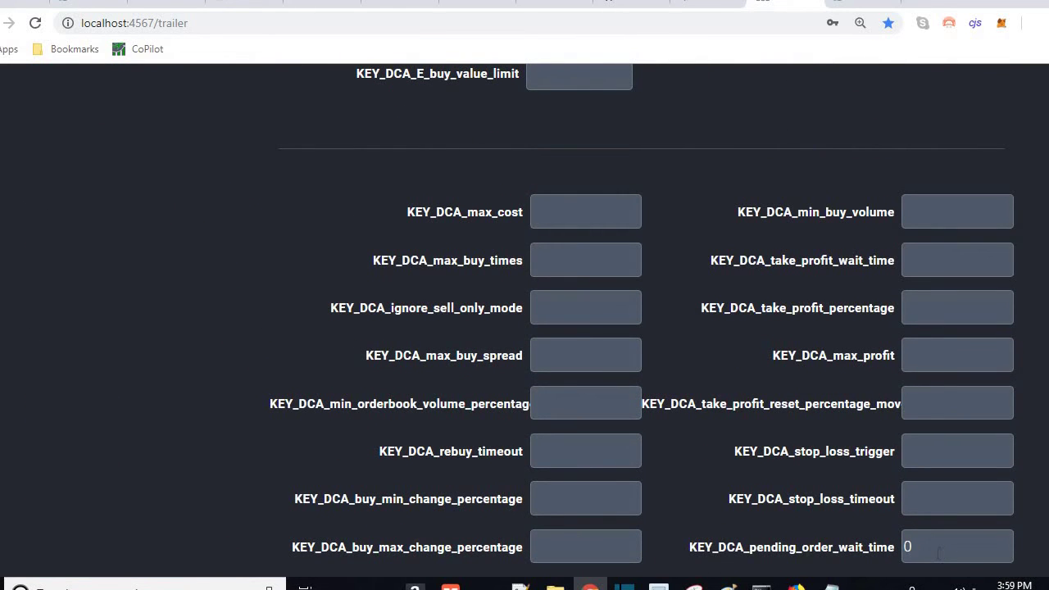
double_click(924, 547)
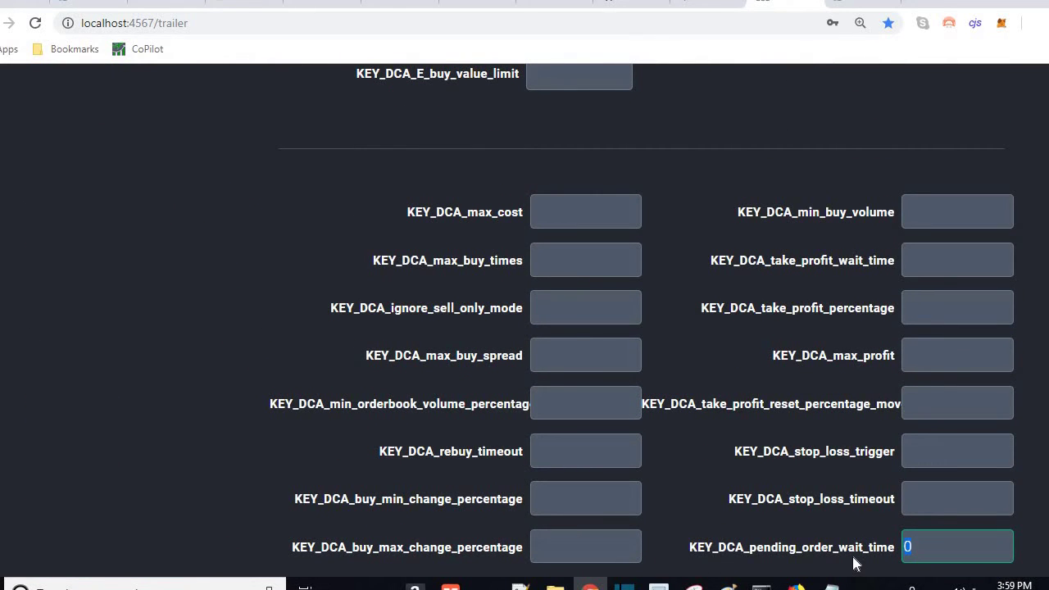
text(60)
scroll(730, 381, up, 11)
scroll(773, 391, down, 11)
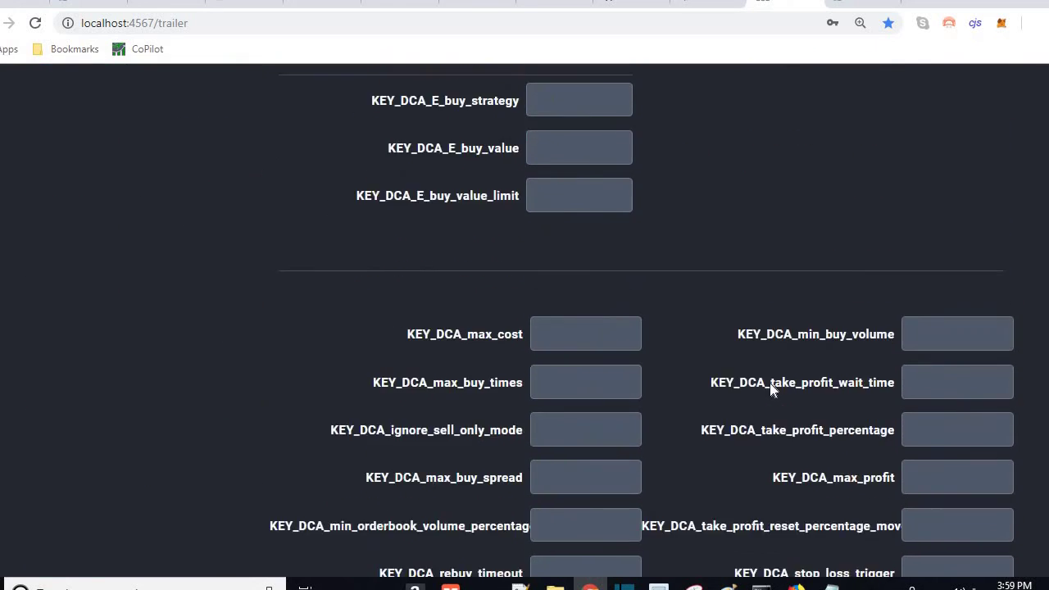
scroll(691, 421, up, 10)
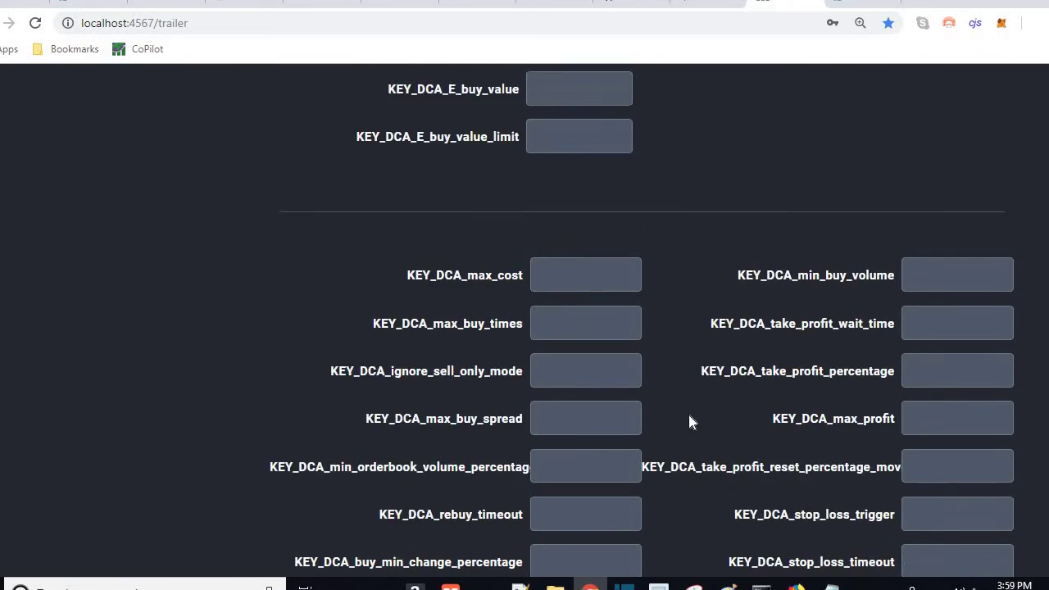
scroll(606, 316, up, 1)
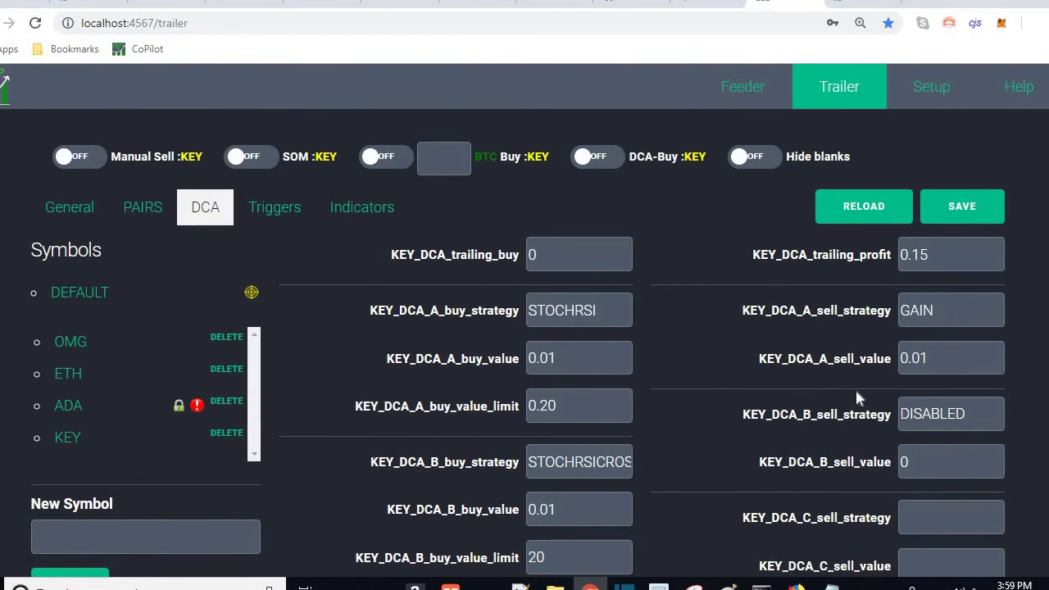
Set KEY_DCA_stop_loss_trigger to -4.0 and save the DCA values
scroll(852, 303, down, 6)
scroll(859, 307, down, 5)
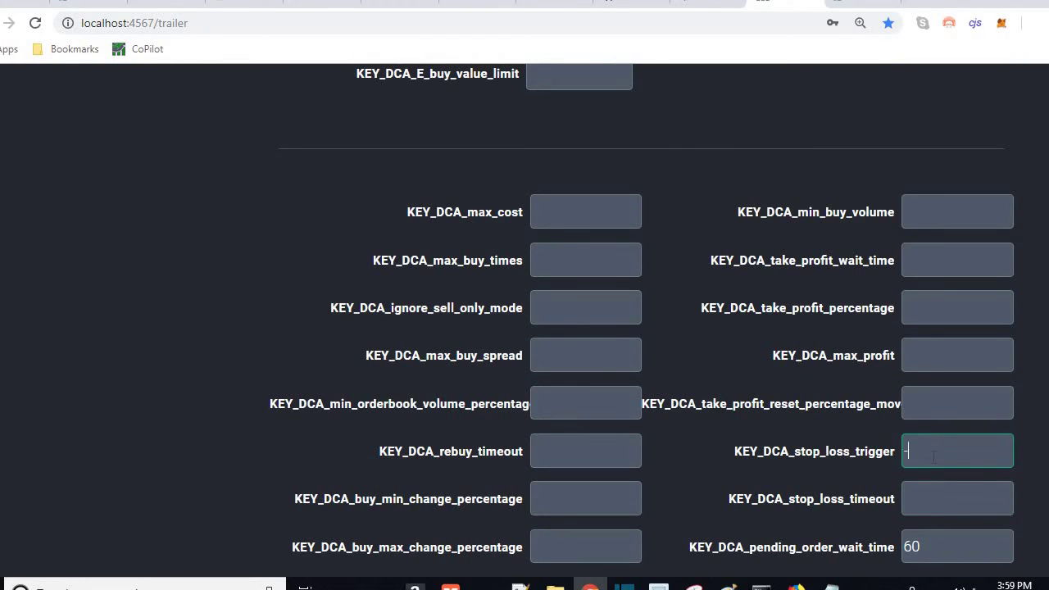
text(4.0)
scroll(876, 452, up, 15)
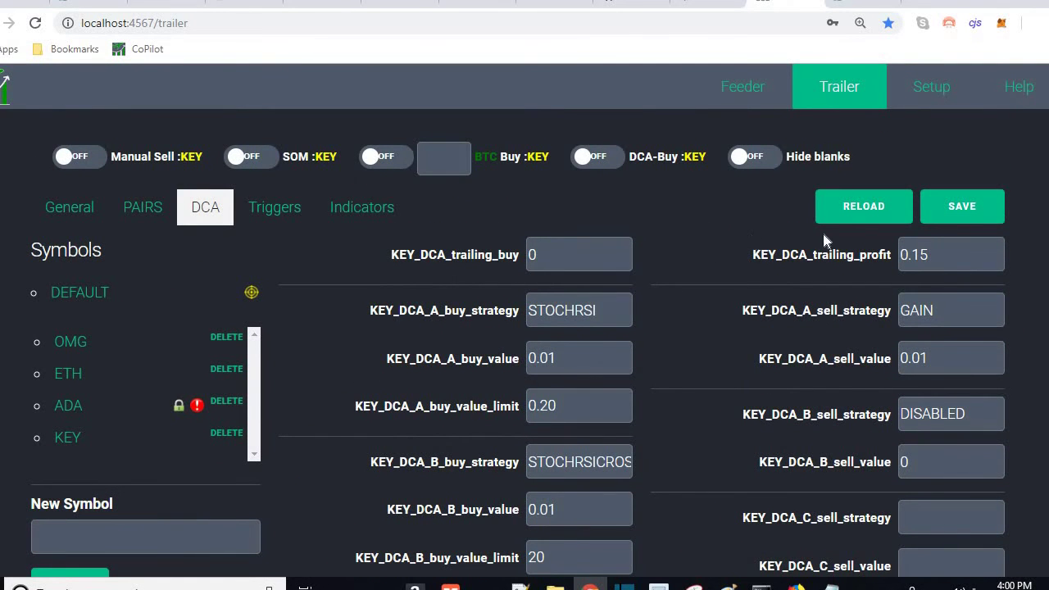
click(967, 210)
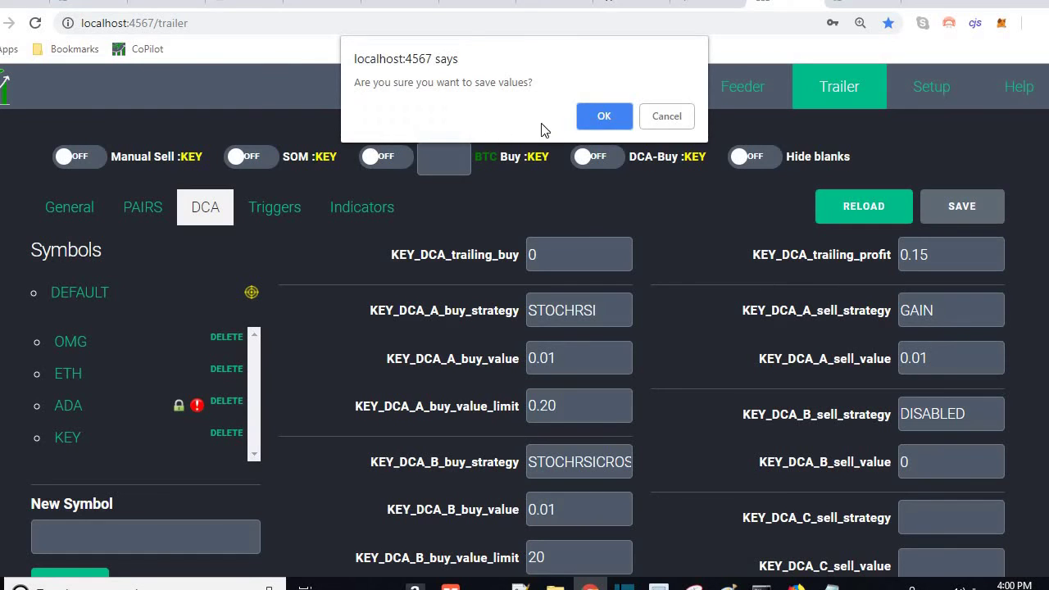
click(592, 118)
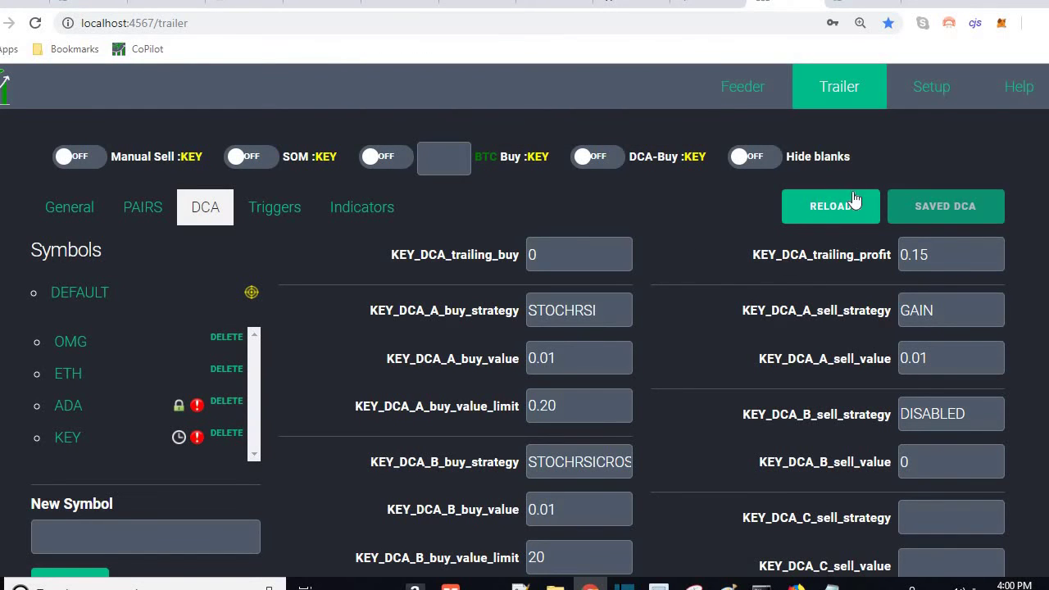
Hide the blank fields and review KEY's filled-in DCA settings and the clock marker beside the symbol
click(745, 156)
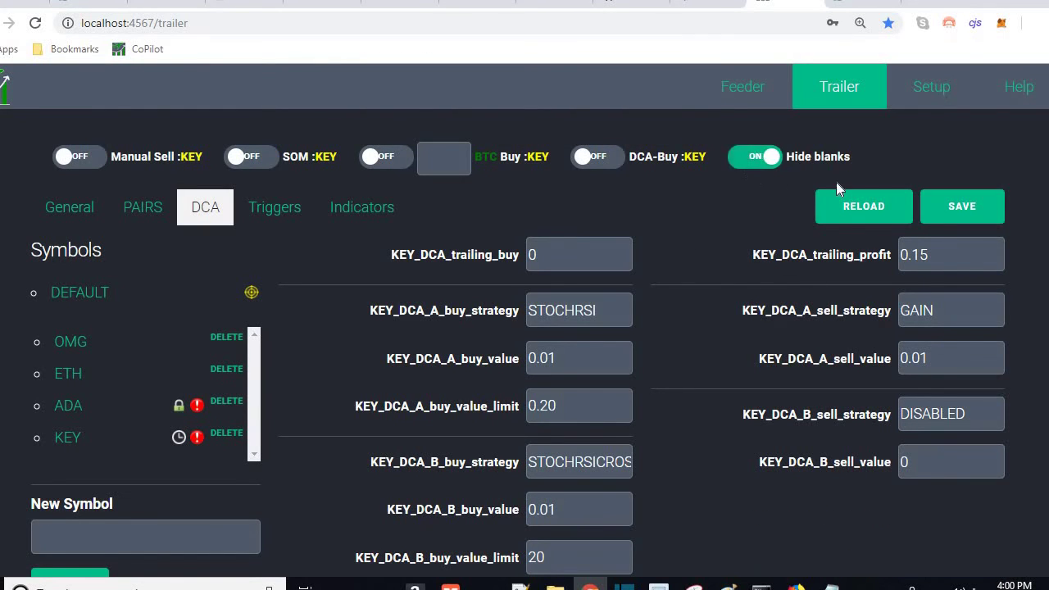
scroll(783, 287, down, 3)
scroll(790, 264, up, 3)
scroll(599, 215, down, 6)
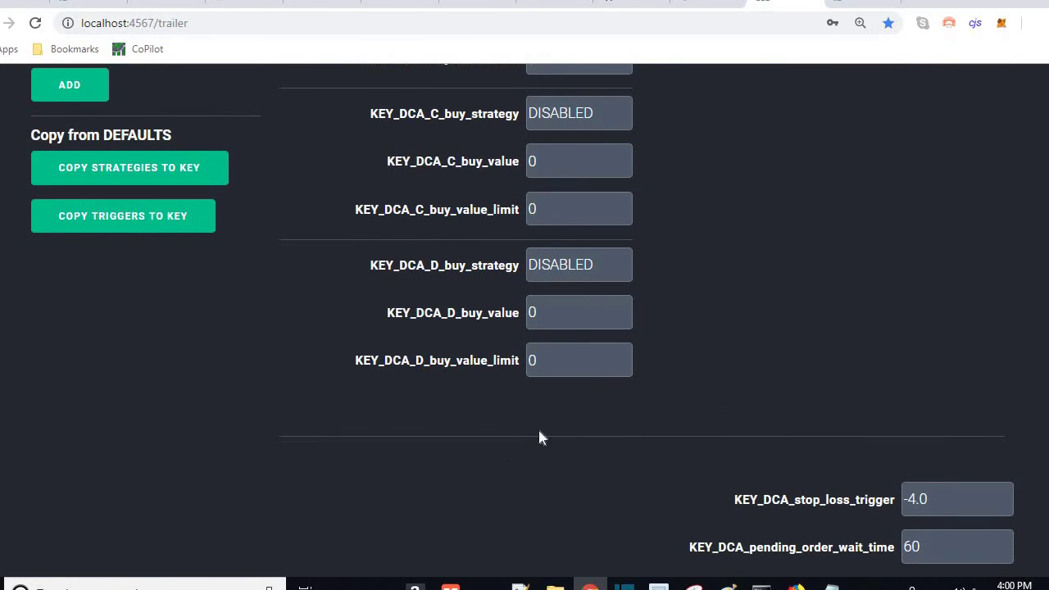
scroll(764, 399, up, 6)
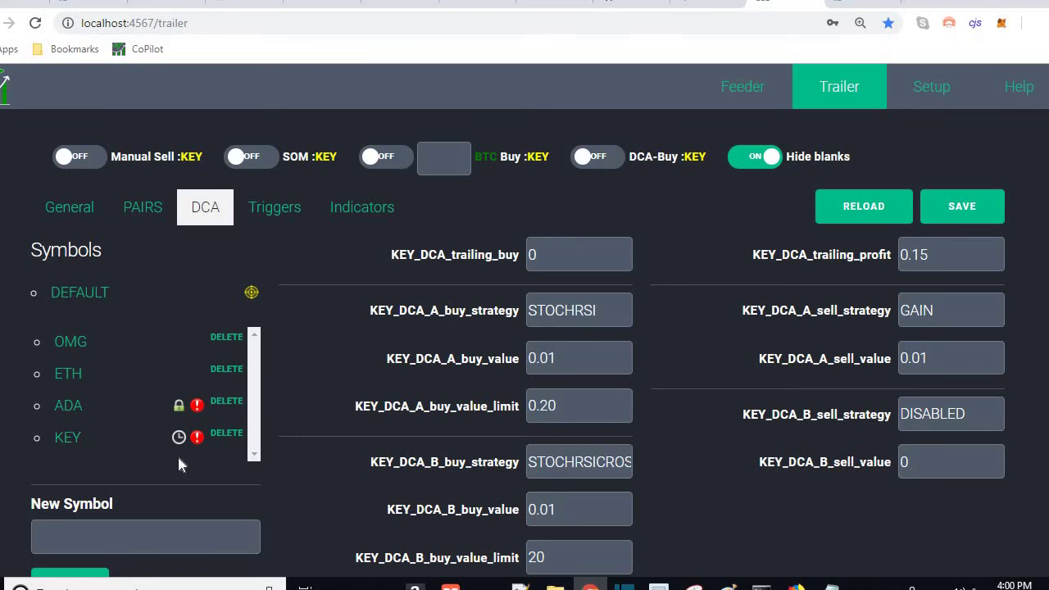
mouse_move(179, 442)
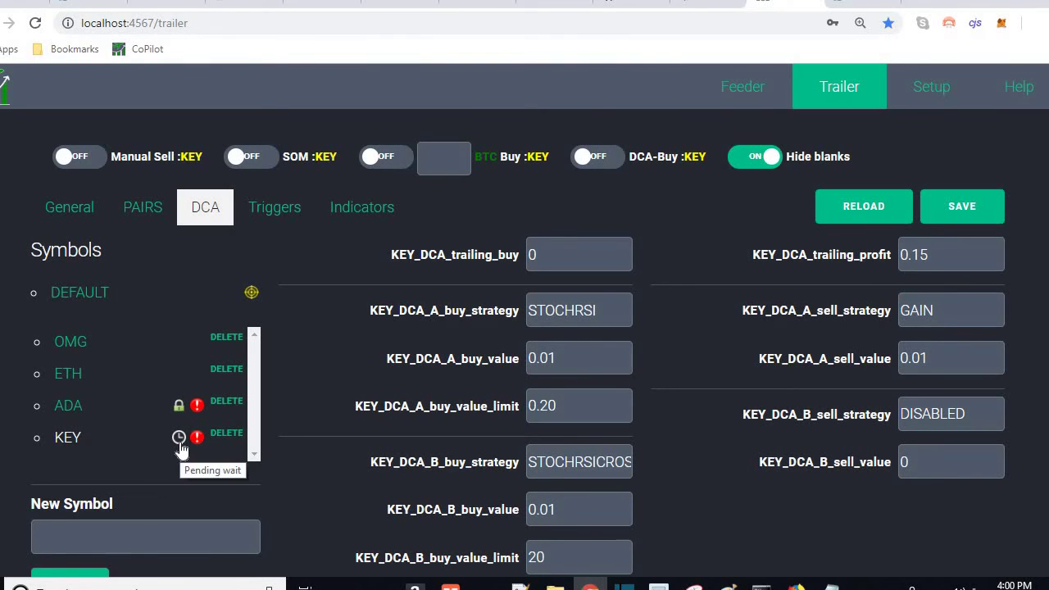
Review the DEFAULT symbol's DCA settings with blank fields hidden
click(82, 300)
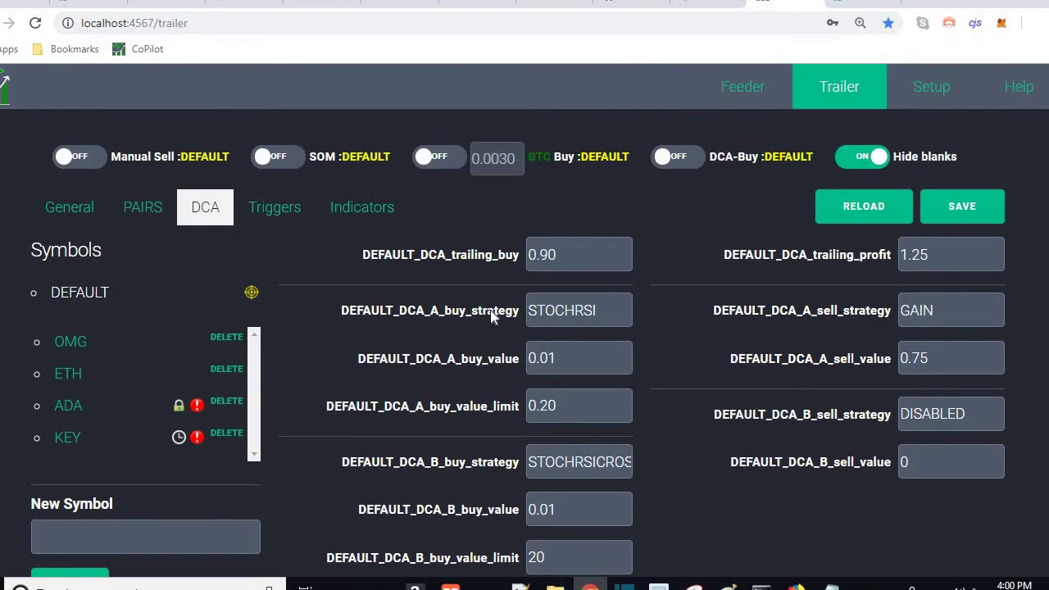
scroll(722, 344, down, 5)
scroll(716, 344, up, 5)
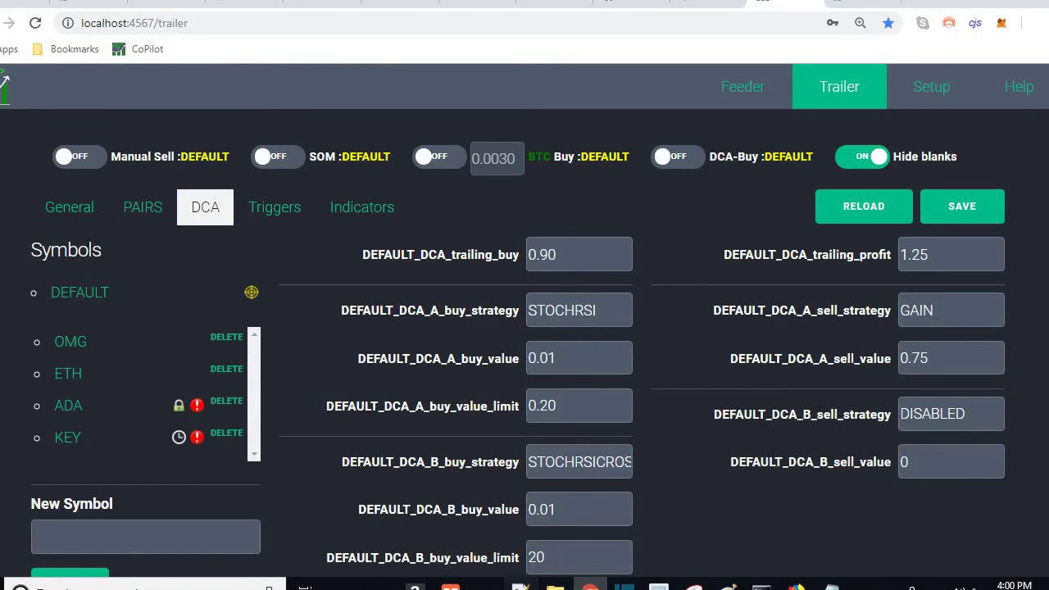
Switch to Notepad++ and compare the XXX example with the KEY 15 min candles example
click(520, 584)
scroll(234, 360, up, 3)
scroll(227, 346, down, 2)
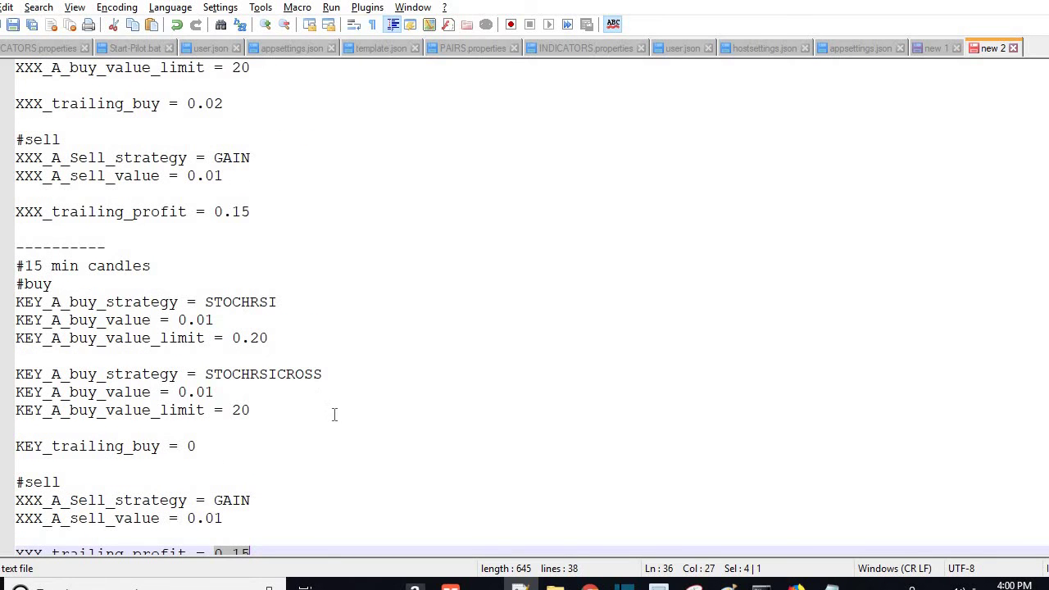
scroll(332, 406, up, 1)
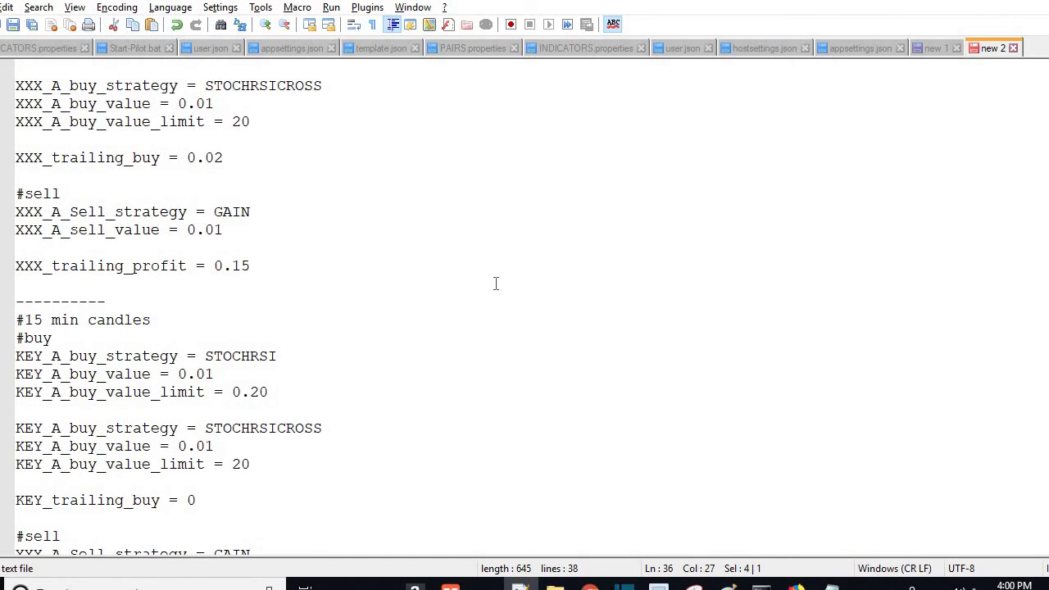
scroll(477, 332, down, 2)
scroll(234, 334, up, 1)
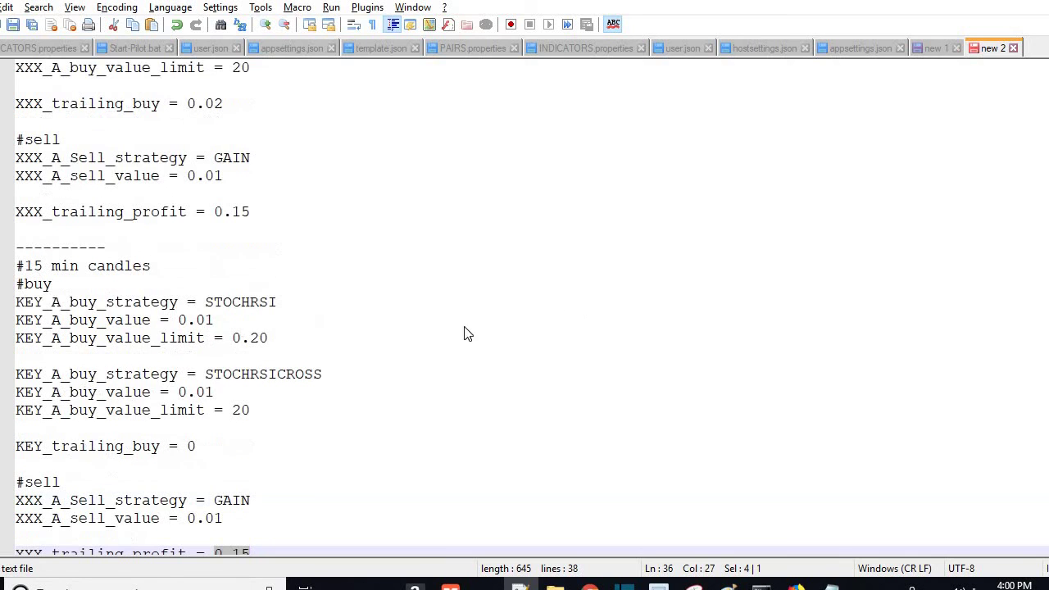
Return to Co-Pilot, start transferring the Trailer values into the Feeder settings, and cancel at the confirmation
key(alt+Tab)
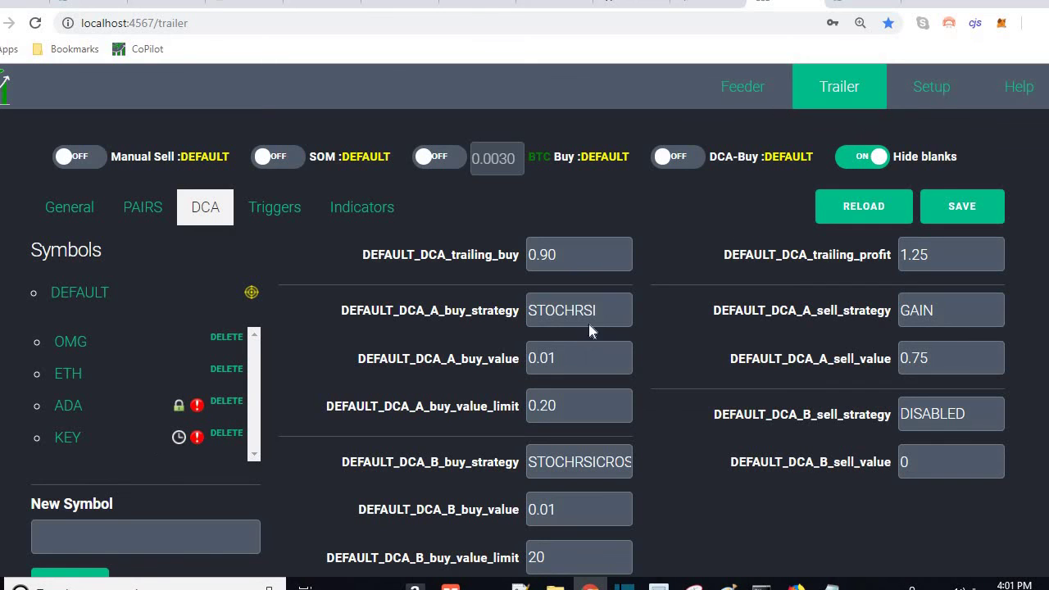
click(933, 202)
click(830, 224)
click(734, 86)
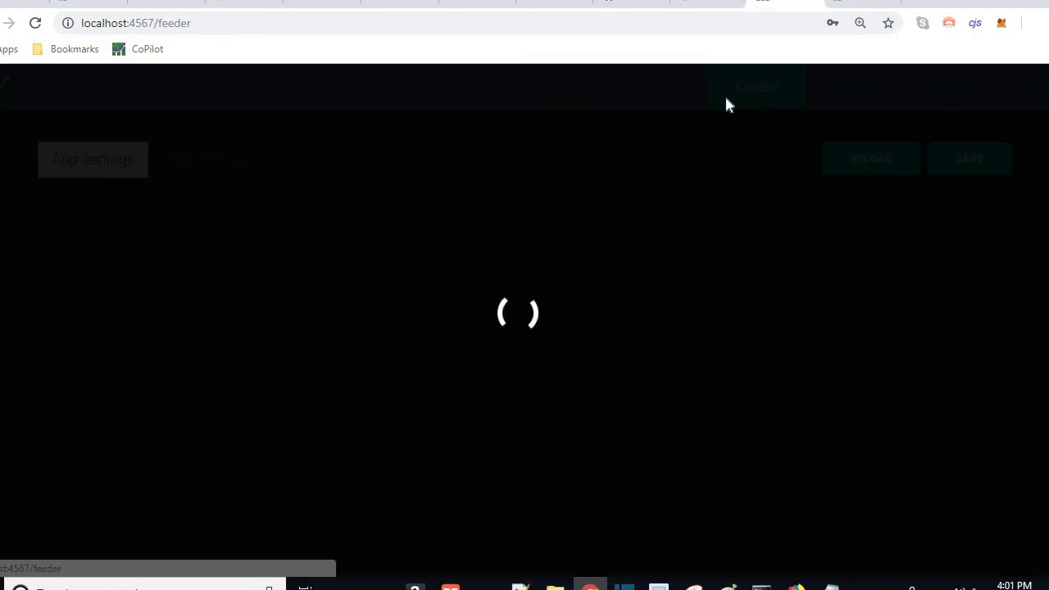
scroll(537, 156, down, 4)
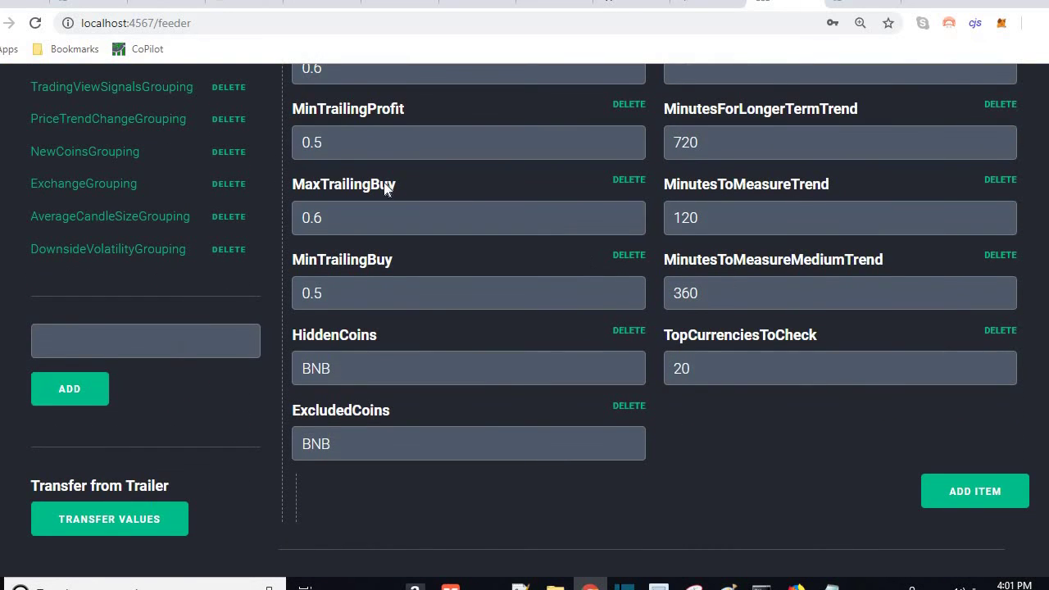
click(122, 529)
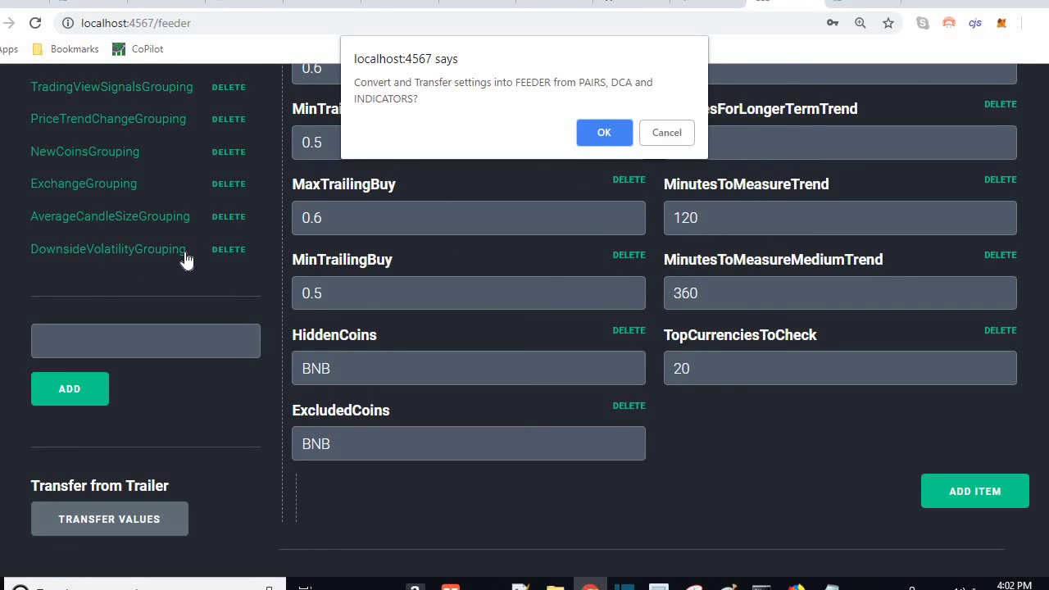
click(673, 137)
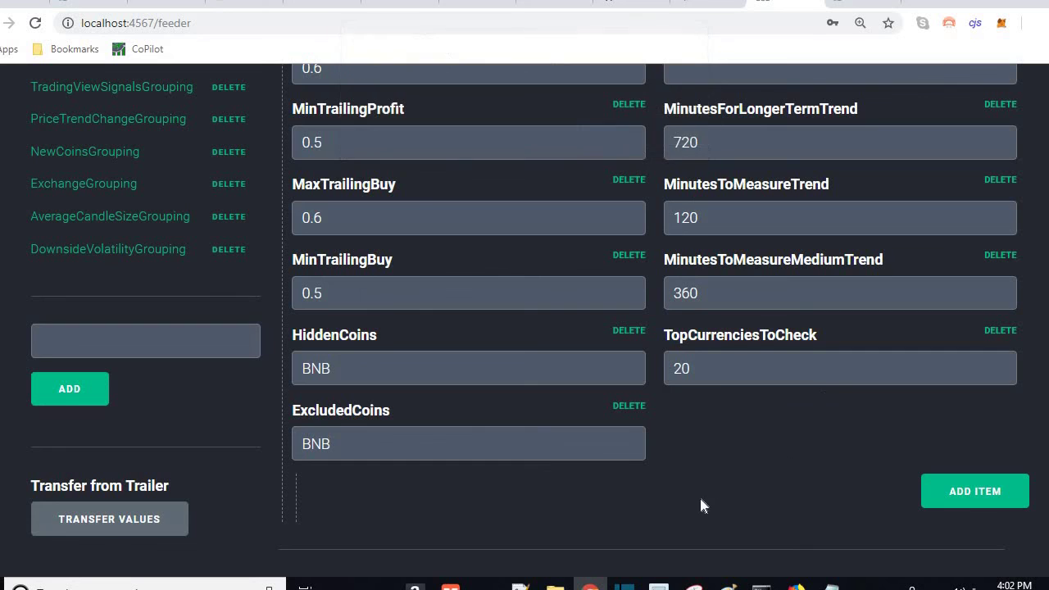
Return to the Trailer settings and show the DEFAULT symbol's PAIRS strategies and values
scroll(700, 503, up, 4)
click(844, 103)
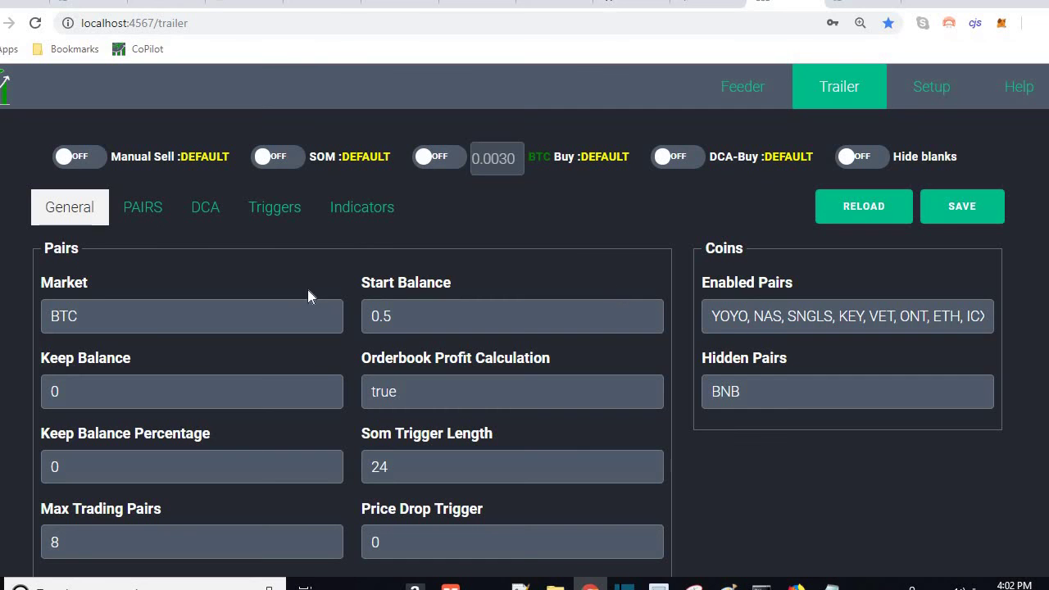
click(143, 207)
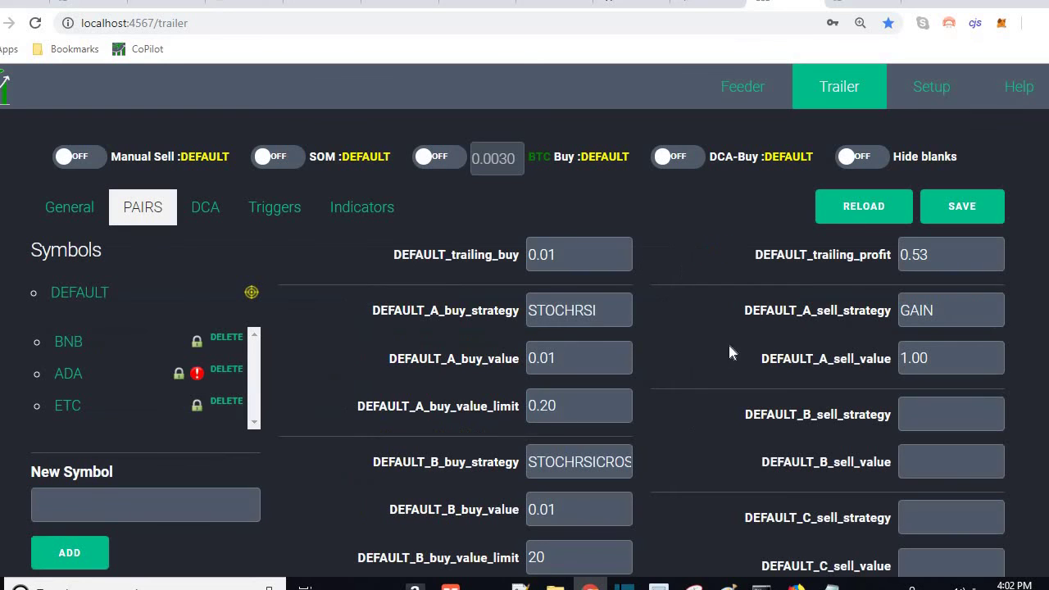